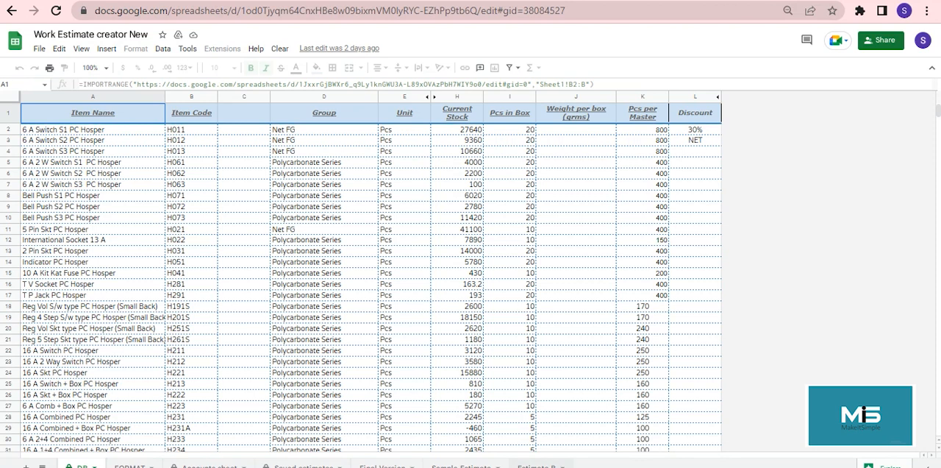
# Step: Open the Estimate B sheet and review the business, contact and salesperson details in the estimate header
pyautogui.click(536, 466)
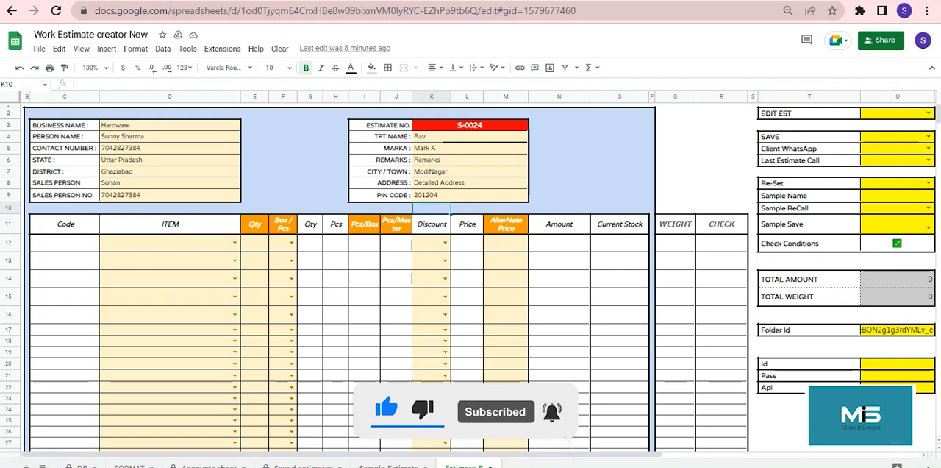
pyautogui.click(170, 125)
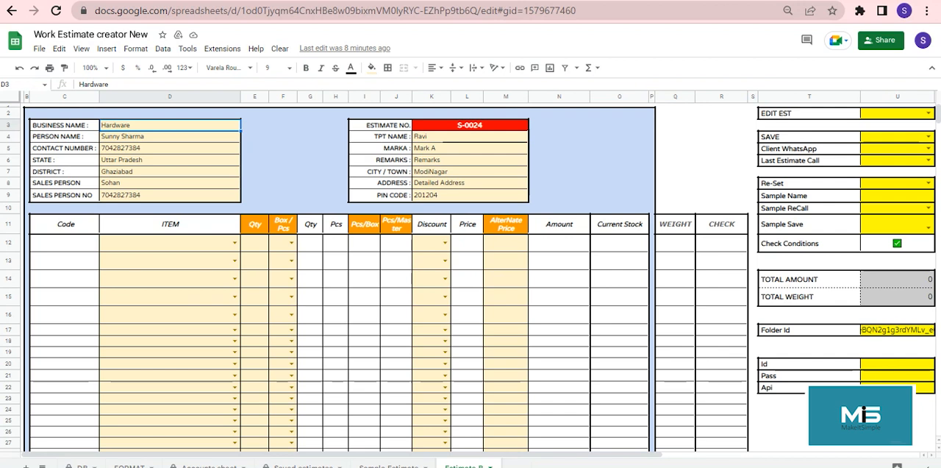
pyautogui.click(170, 137)
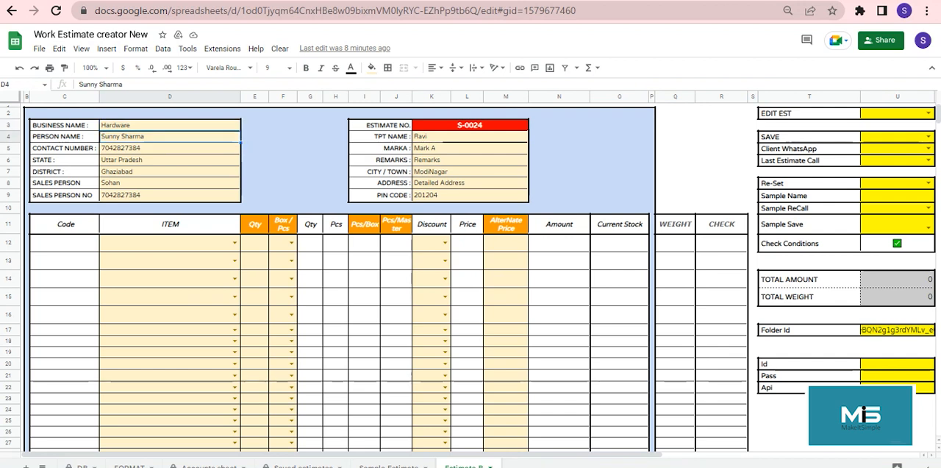
pyautogui.click(170, 149)
pyautogui.press('Down')
pyautogui.press('Down')
pyautogui.press('Down')
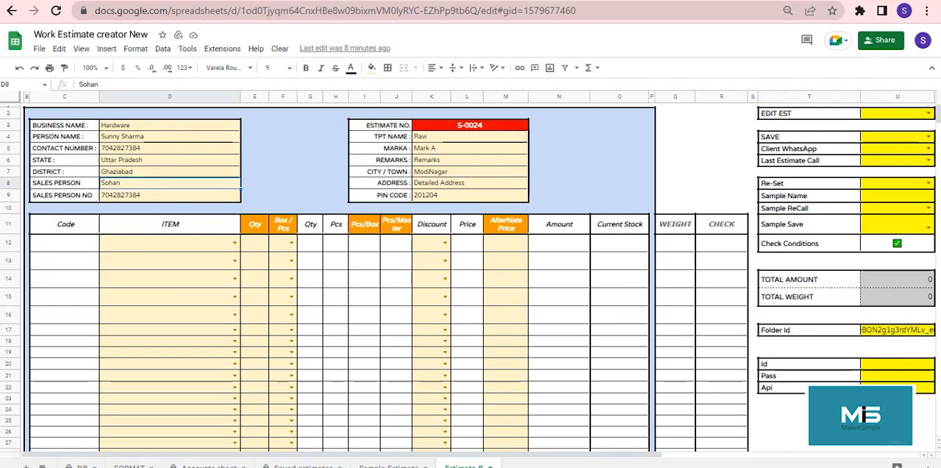
pyautogui.press('Down')
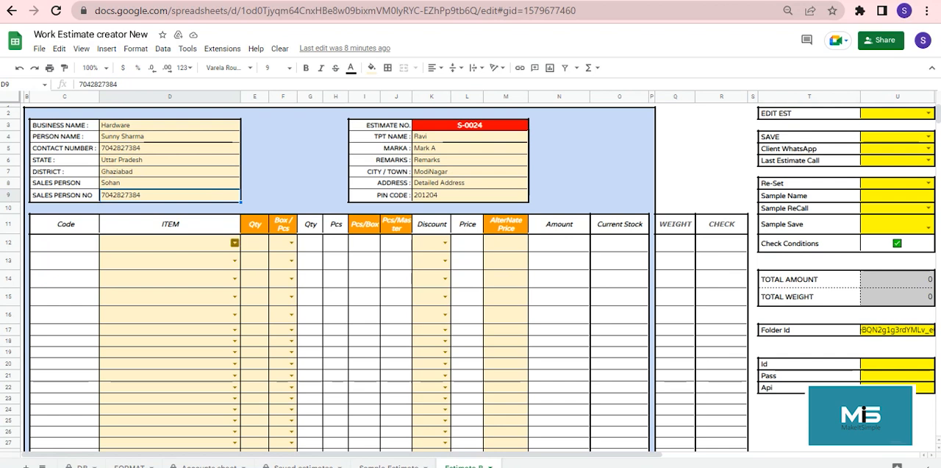
# Step: Add 6 A Switch S1 PC Hosper as the first estimate item with quantity 200 and unit Pcs
pyautogui.click(235, 243)
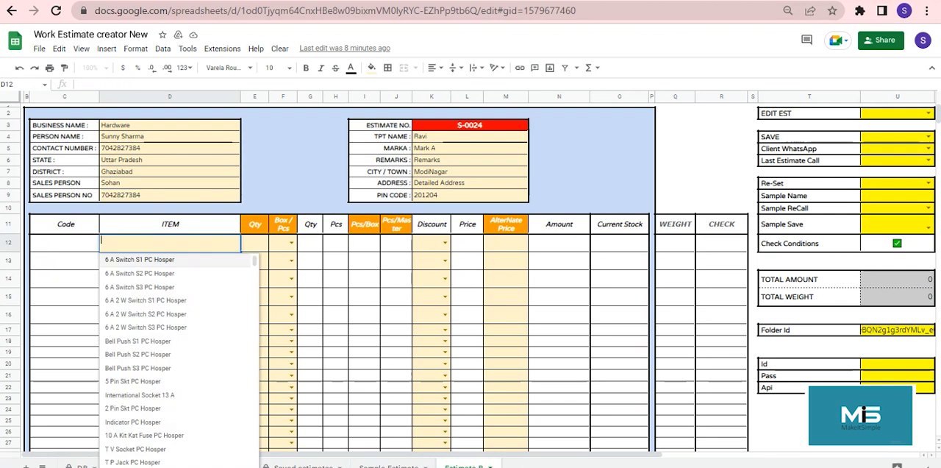
pyautogui.press('Return')
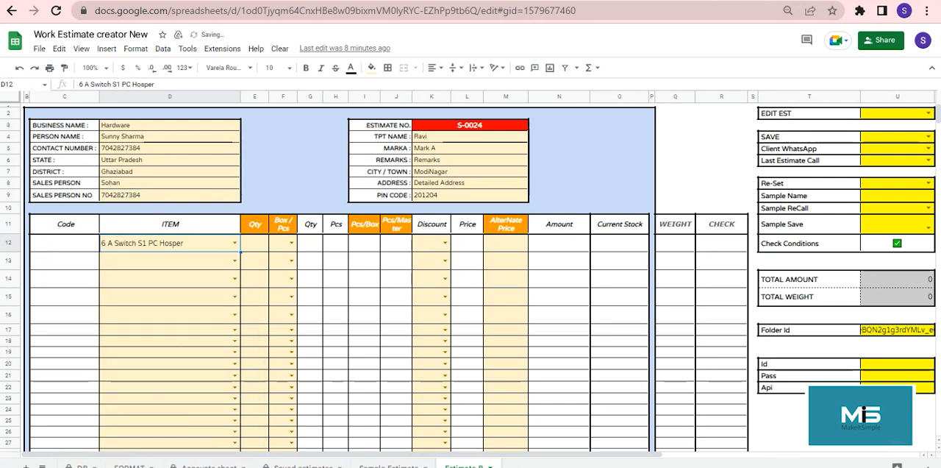
pyautogui.click(255, 244)
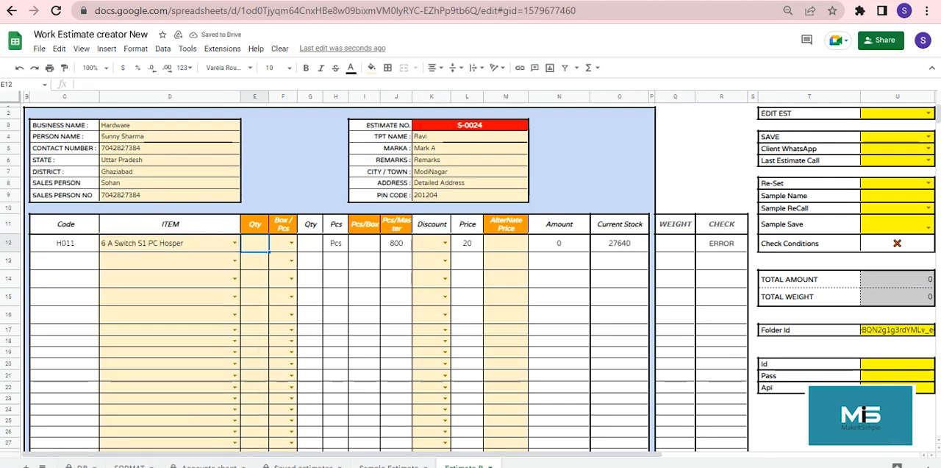
pyautogui.write('200')
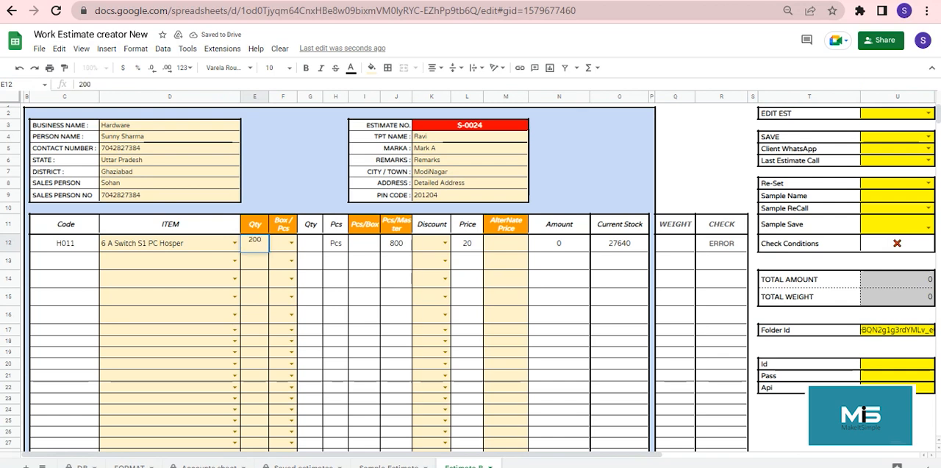
pyautogui.press('Tab')
pyautogui.press('Return')
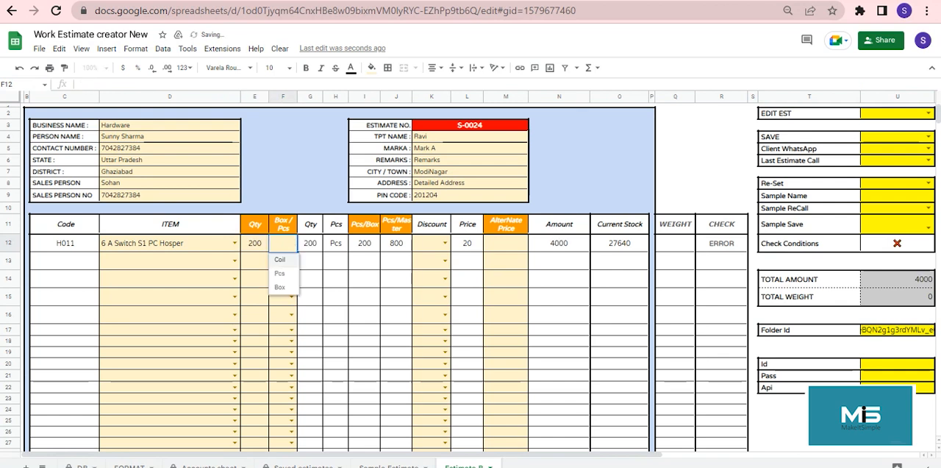
pyautogui.press('Down')
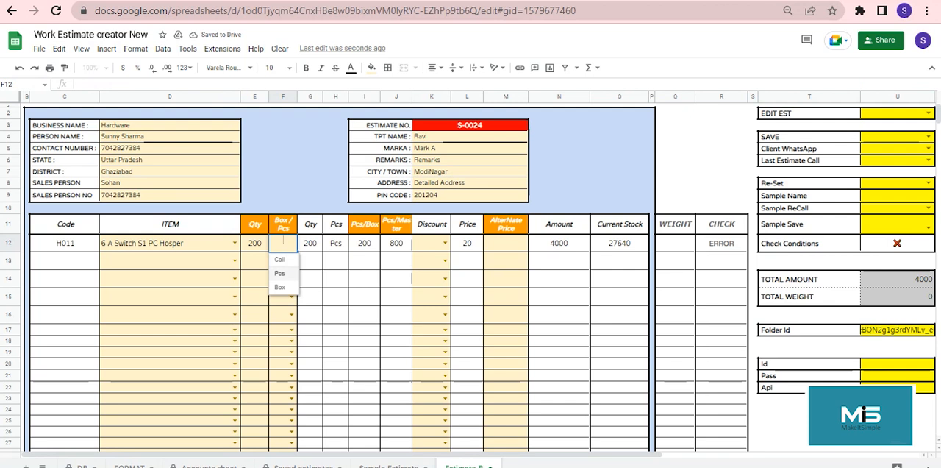
pyautogui.press('Return')
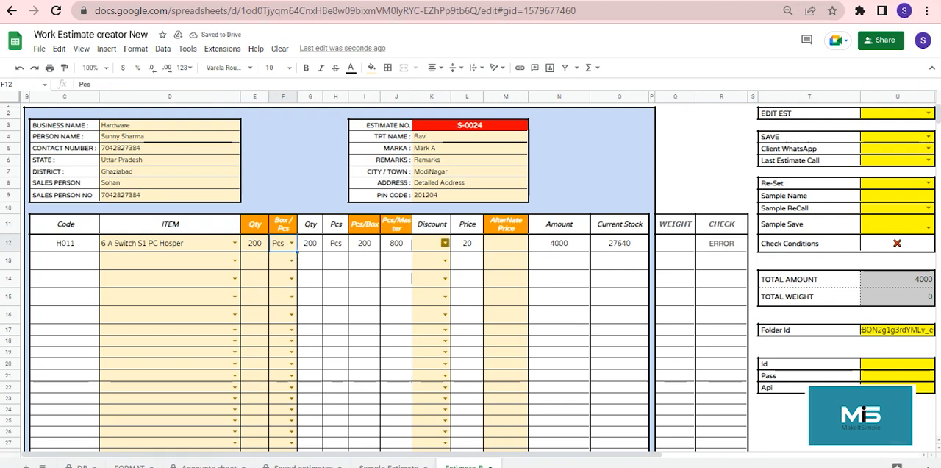
# Step: Apply a 30% discount to the 6 A Switch S1 PC Hosper line
pyautogui.click(445, 243)
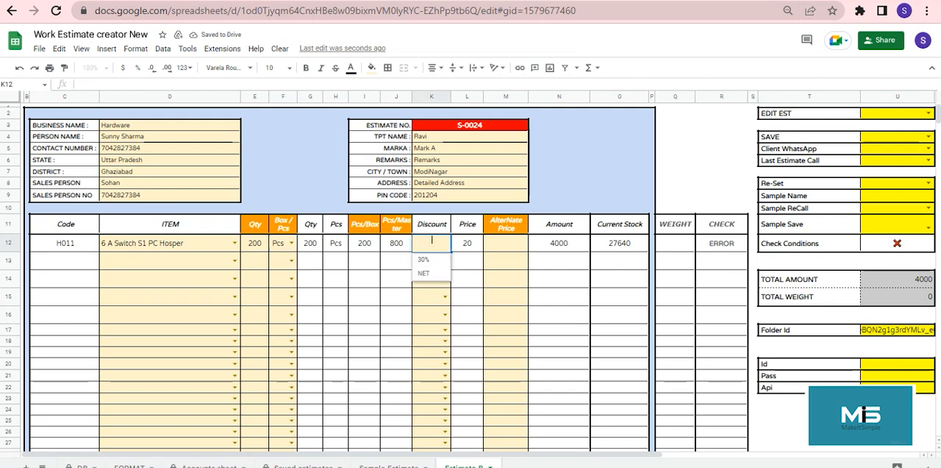
pyautogui.click(431, 274)
pyautogui.click(505, 244)
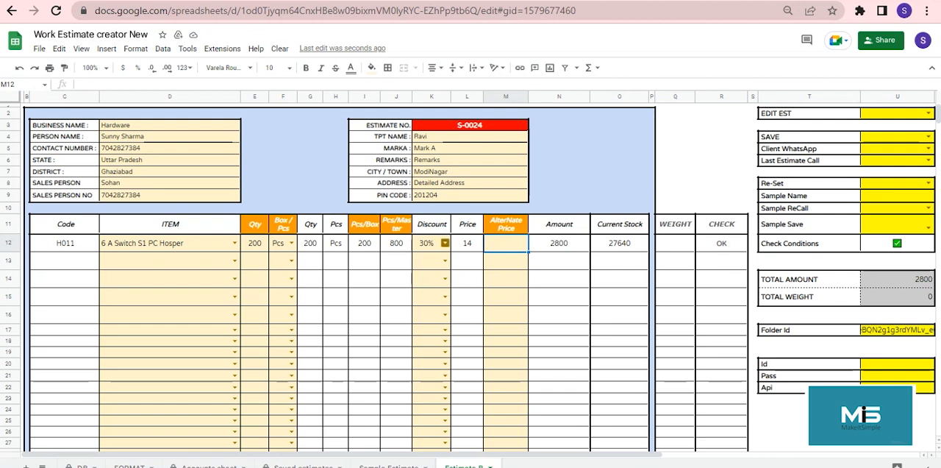
# Step: Switch the first item's discount to NET, check its amount, and set the discount back to 30%
pyautogui.click(445, 243)
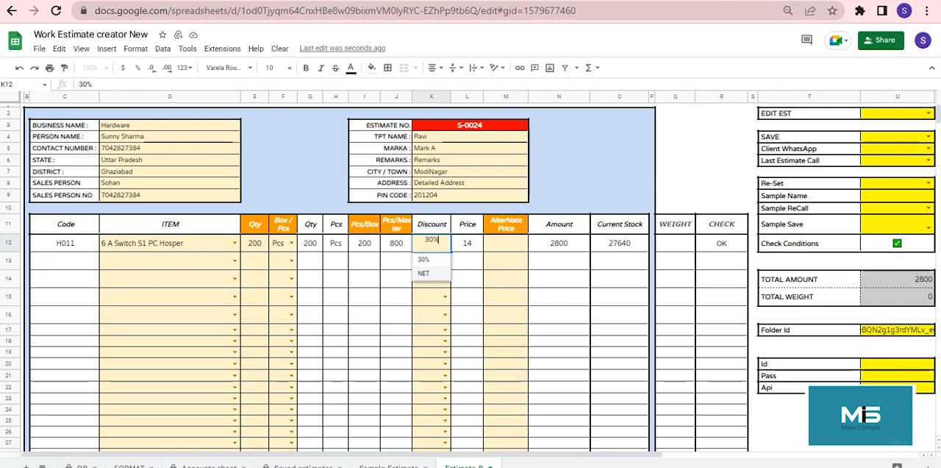
pyautogui.click(431, 273)
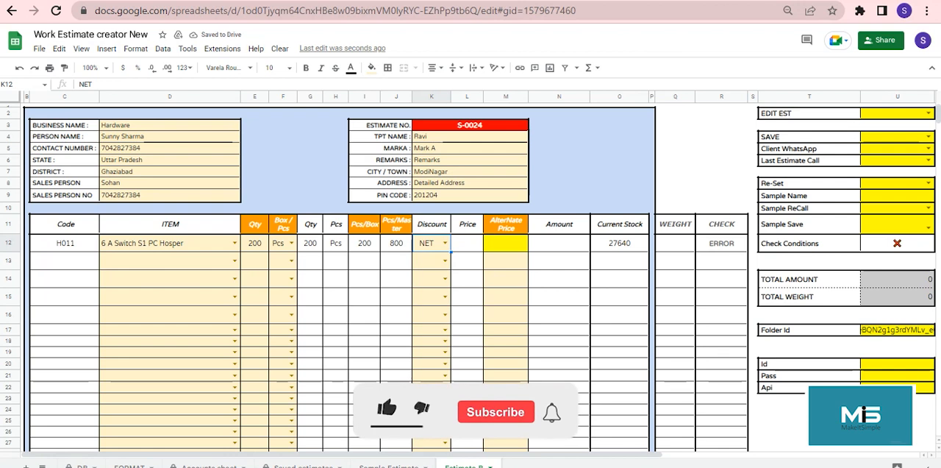
pyautogui.click(559, 243)
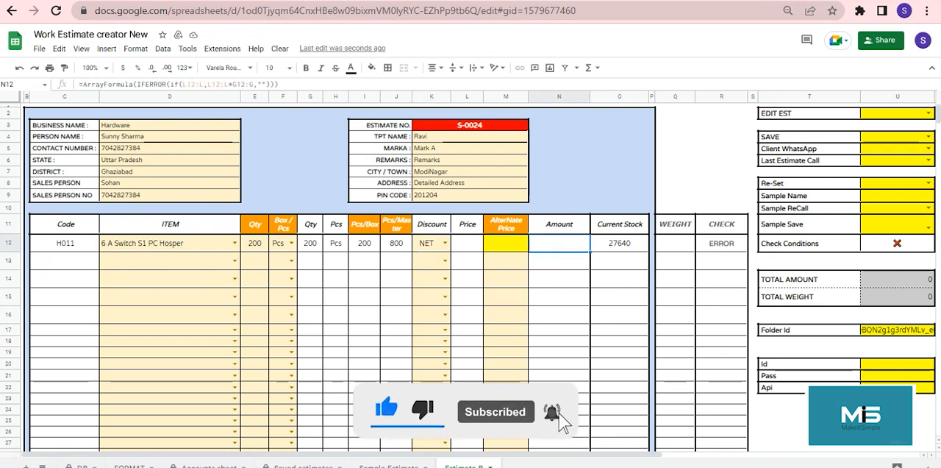
pyautogui.click(445, 242)
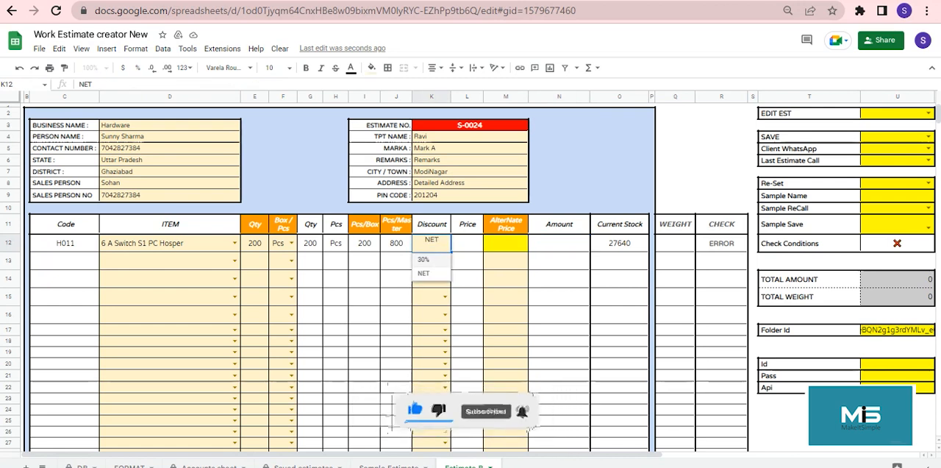
pyautogui.click(559, 244)
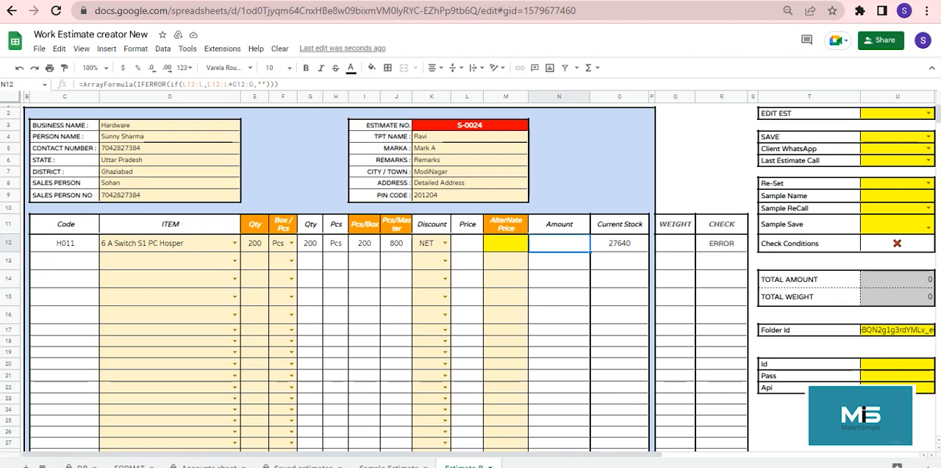
pyautogui.click(445, 243)
pyautogui.click(430, 259)
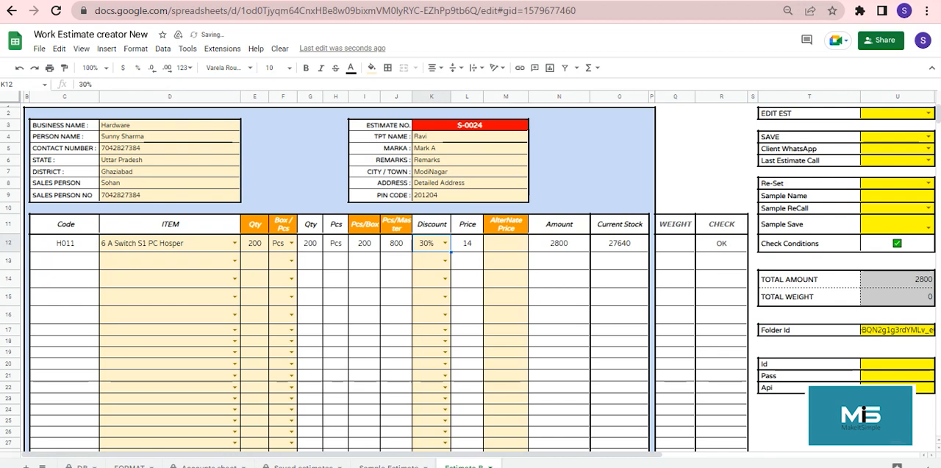
# Step: Set the first item's discount to NET with an alternate price of 2500 and review its check cell
pyautogui.click(445, 242)
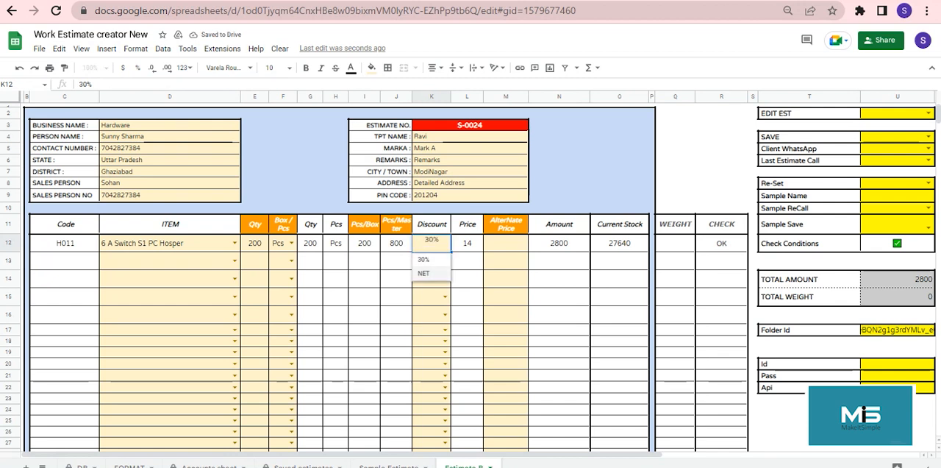
pyautogui.click(424, 273)
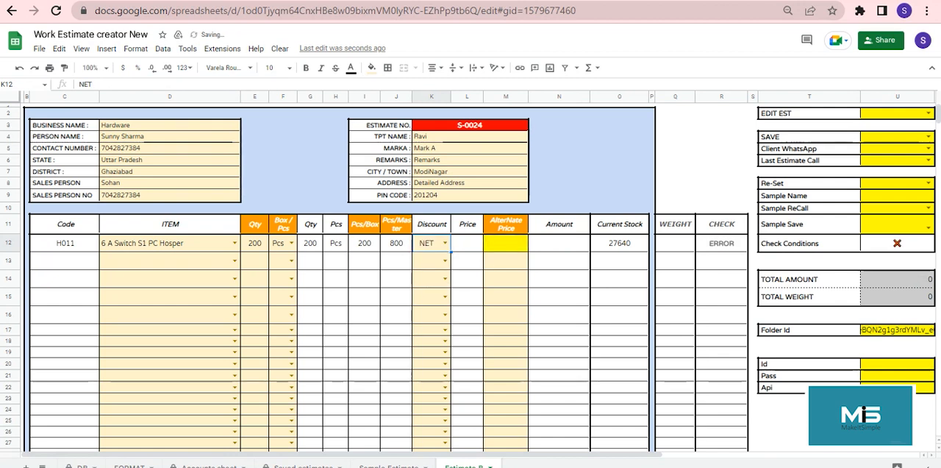
pyautogui.click(506, 243)
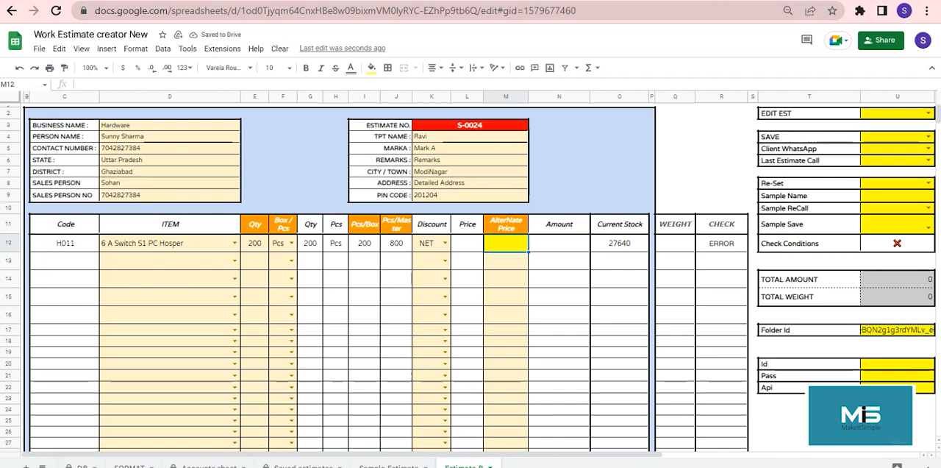
pyautogui.write('25000')
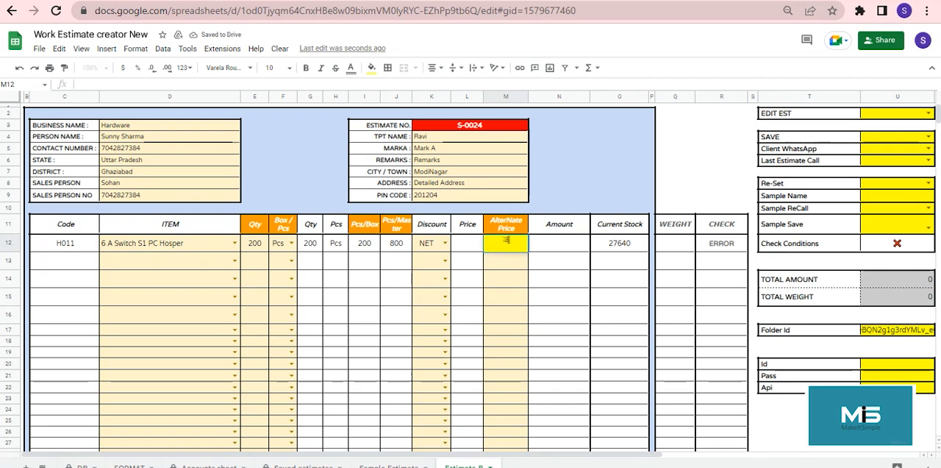
pyautogui.press('BackSpace')
pyautogui.press('Return')
pyautogui.press('Up')
pyautogui.press('Right')
pyautogui.press('Right')
pyautogui.press('Right')
pyautogui.press('Right')
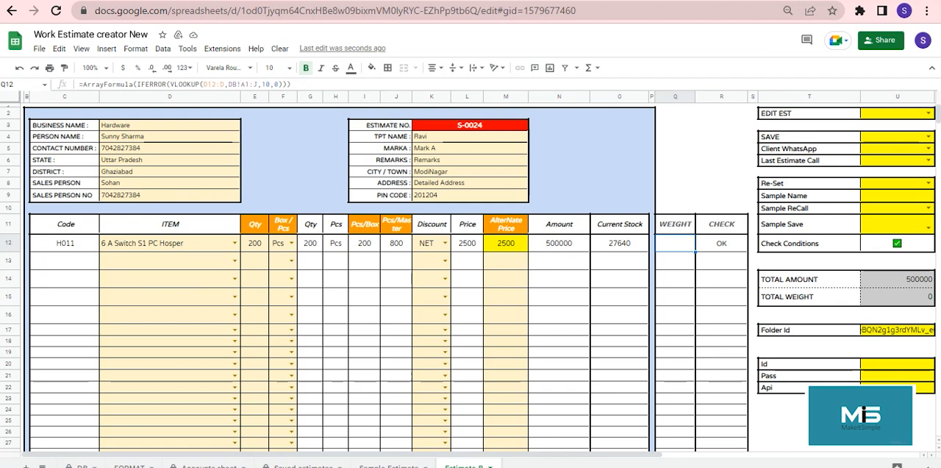
pyautogui.press('Right')
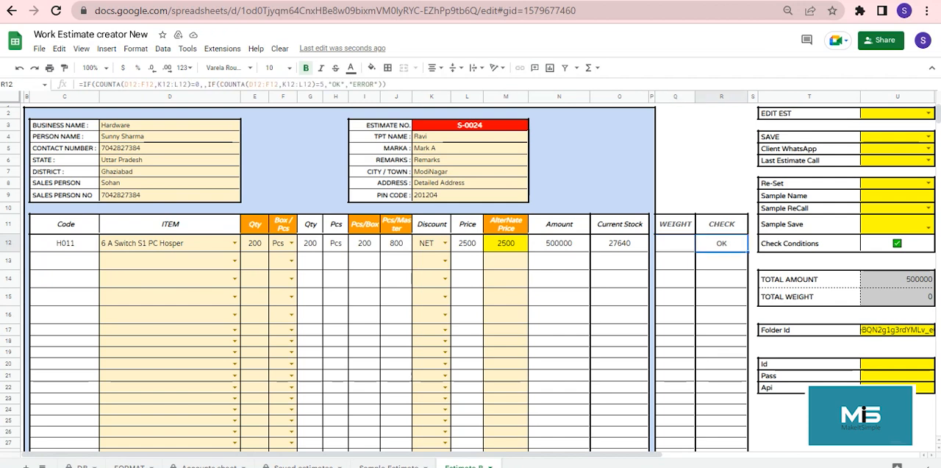
# Step: Add 6 A Switch S2 PC Hosper as the second estimate item with quantity 150 and unit Box
pyautogui.click(233, 260)
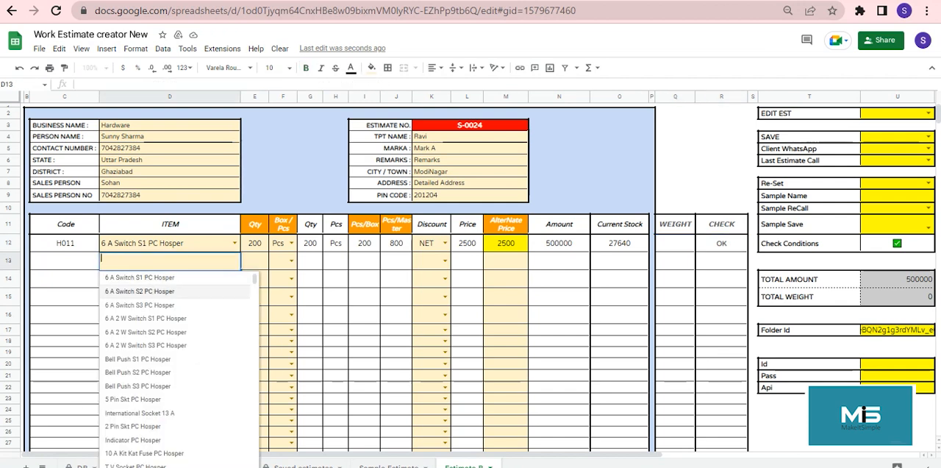
pyautogui.click(176, 291)
pyautogui.click(254, 261)
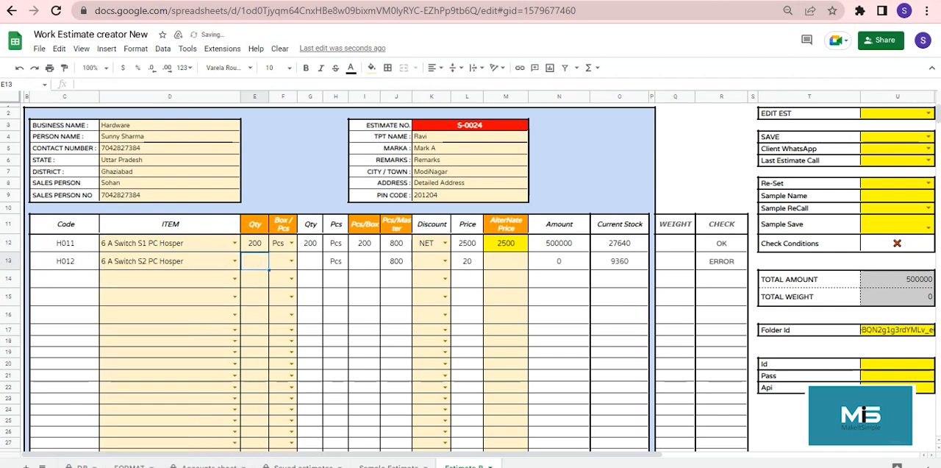
pyautogui.write('150')
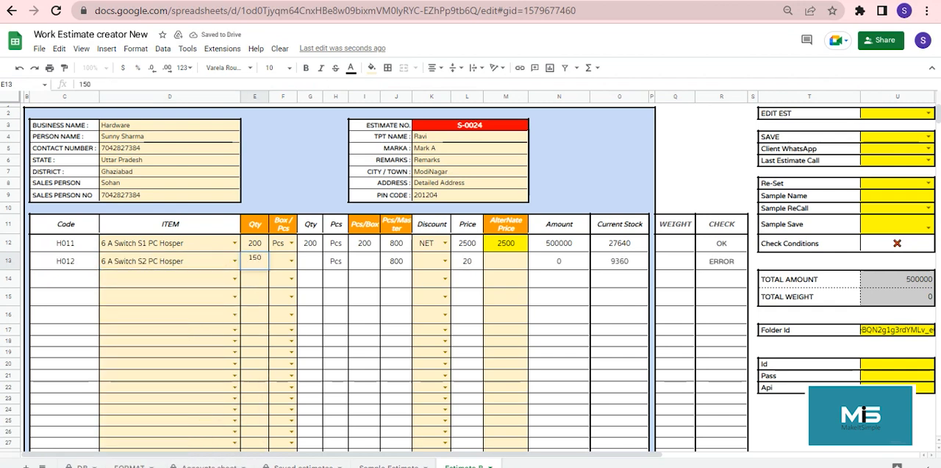
pyautogui.press('Tab')
pyautogui.press('Return')
pyautogui.press('Down')
pyautogui.press('Down')
pyautogui.press('Down')
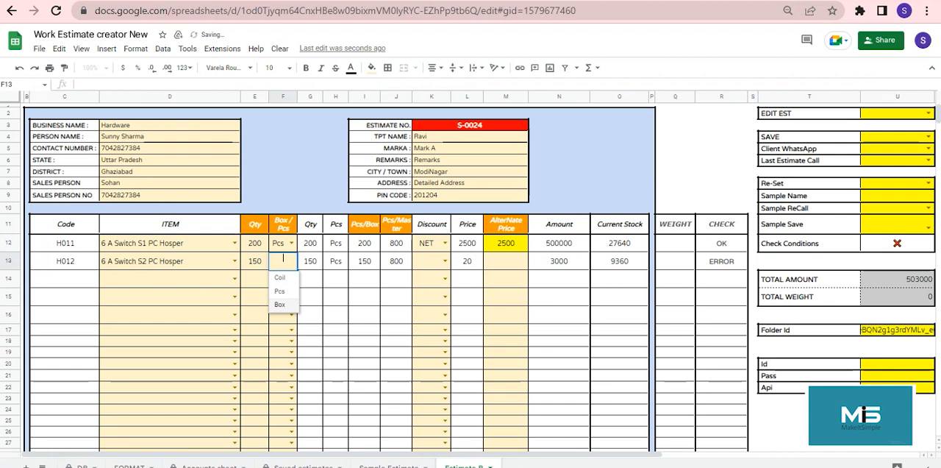
pyautogui.press('Return')
# Step: Set the 6 A Switch S2 PC Hosper line's discount to 30%
pyautogui.click(445, 261)
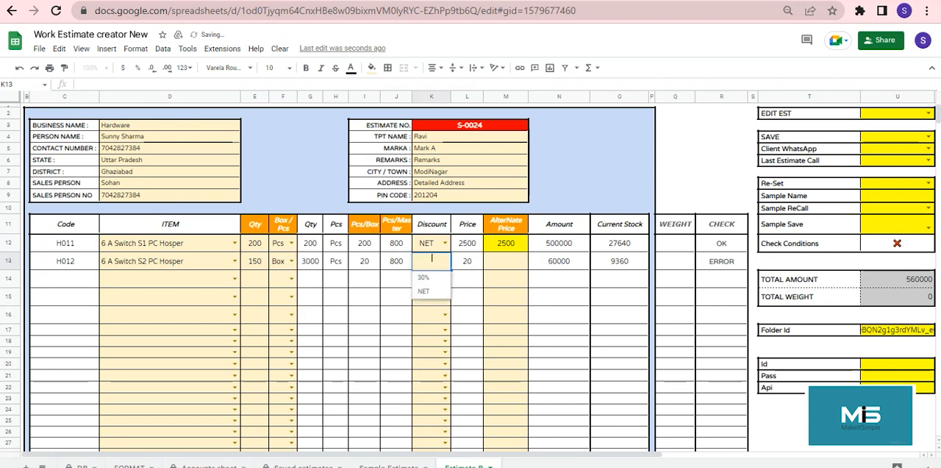
pyautogui.click(425, 277)
pyautogui.click(559, 261)
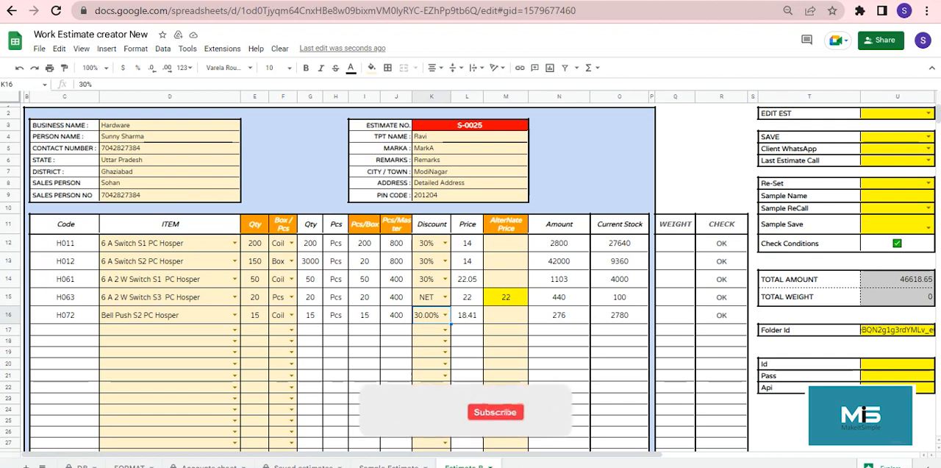
pyautogui.scroll(-3, 338, 279)
pyautogui.scroll(-12, 338, 280)
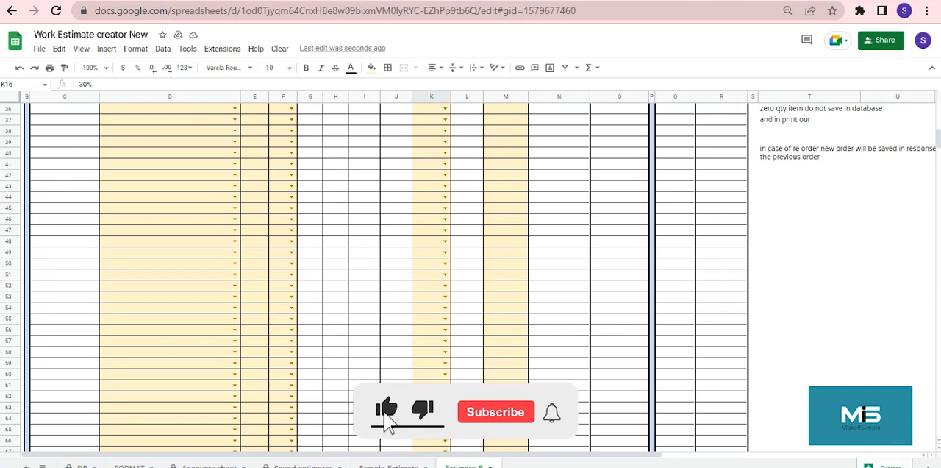
pyautogui.scroll(20, 338, 279)
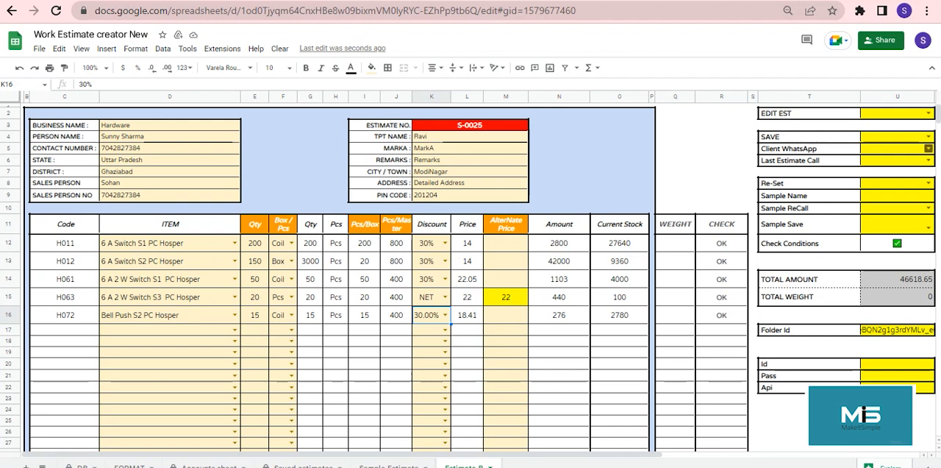
# Step: Set Client WhatsApp and SAVE to YES to save the estimate, and check the save status message and the form
pyautogui.click(929, 148)
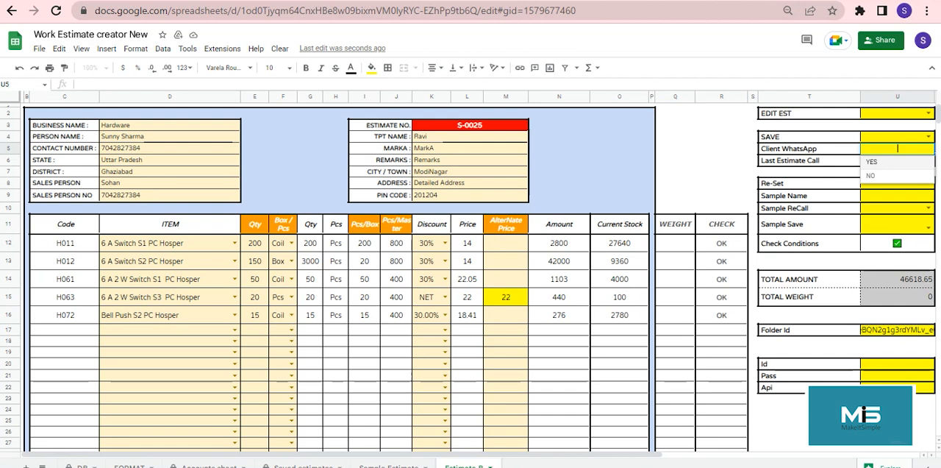
pyautogui.click(889, 161)
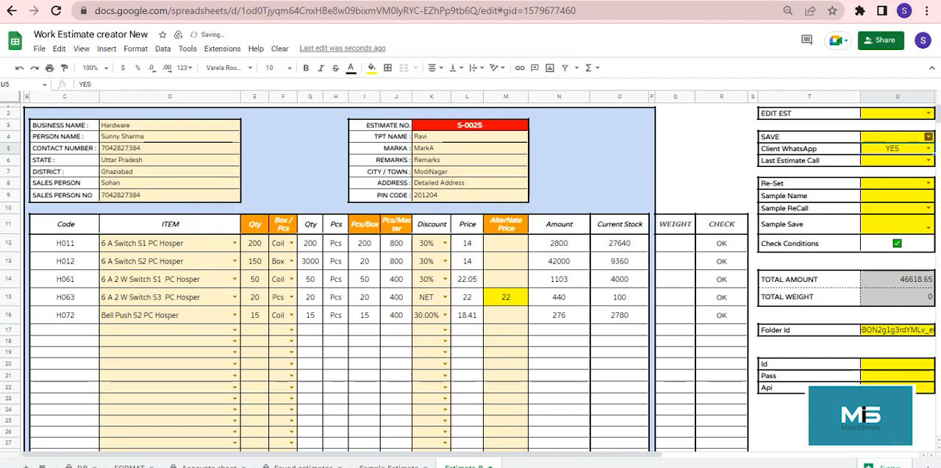
pyautogui.click(929, 137)
pyautogui.click(888, 150)
pyautogui.click(559, 329)
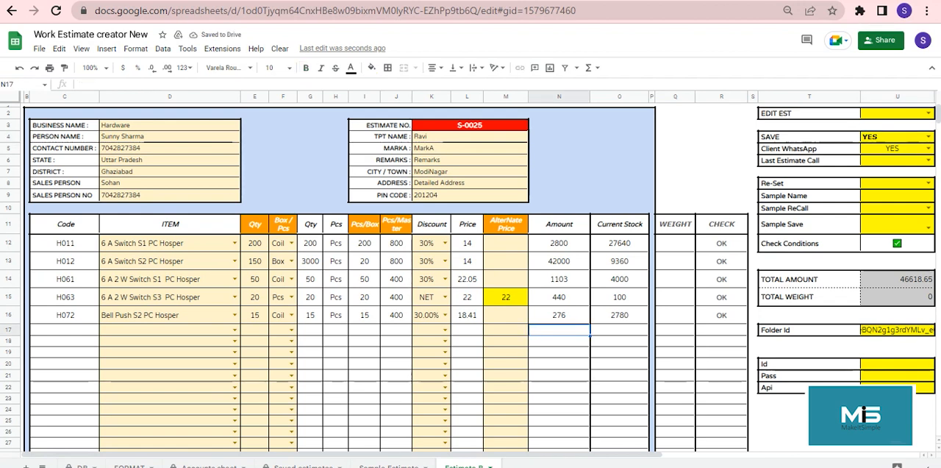
pyautogui.moveTo(515, 455); pyautogui.dragTo(703, 455)
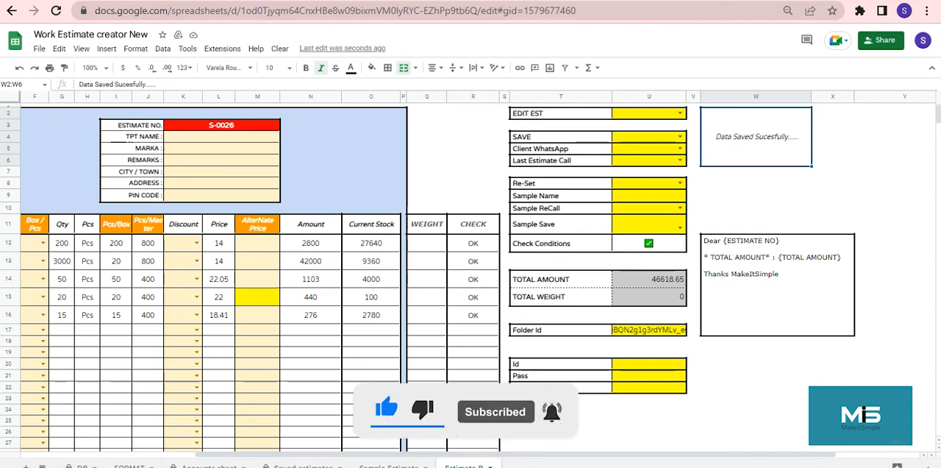
pyautogui.click(116, 278)
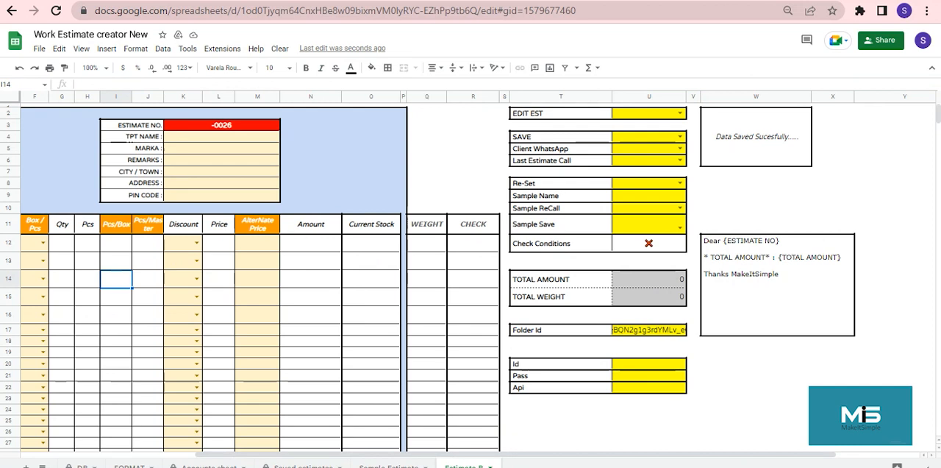
pyautogui.moveTo(412, 454); pyautogui.dragTo(238, 454)
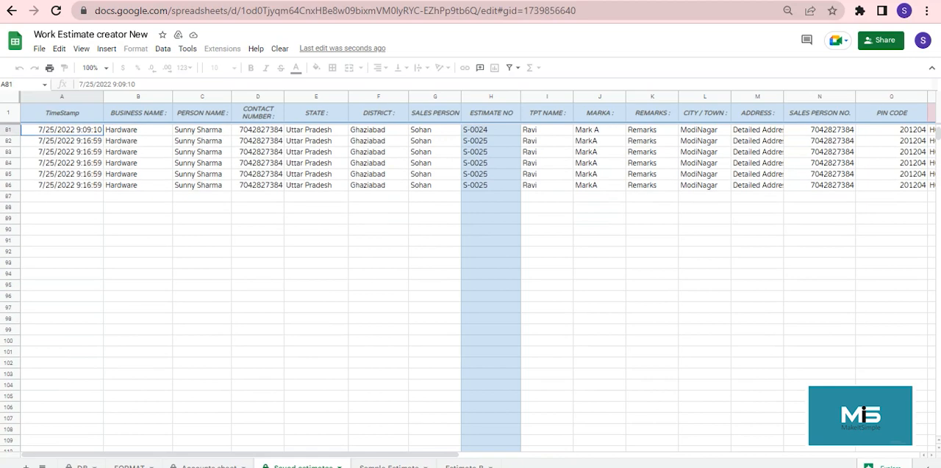
# Step: Review the customer details and estimate number of the latest records in the Saved estimates sheet
pyautogui.scroll(-1, 471, 287)
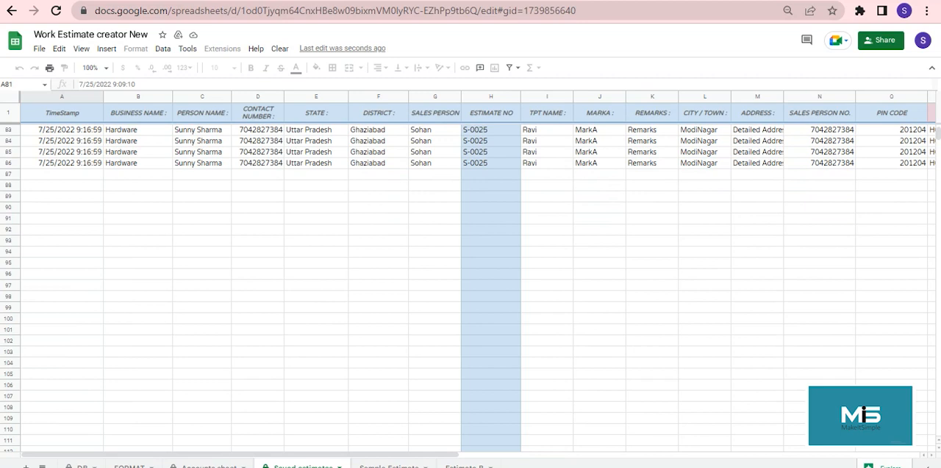
pyautogui.click(546, 163)
pyautogui.press('Right')
pyautogui.press('Right')
pyautogui.press('Right')
pyautogui.press('Right')
pyautogui.press('Right')
pyautogui.press('Right')
pyautogui.press('Right')
pyautogui.press('Right')
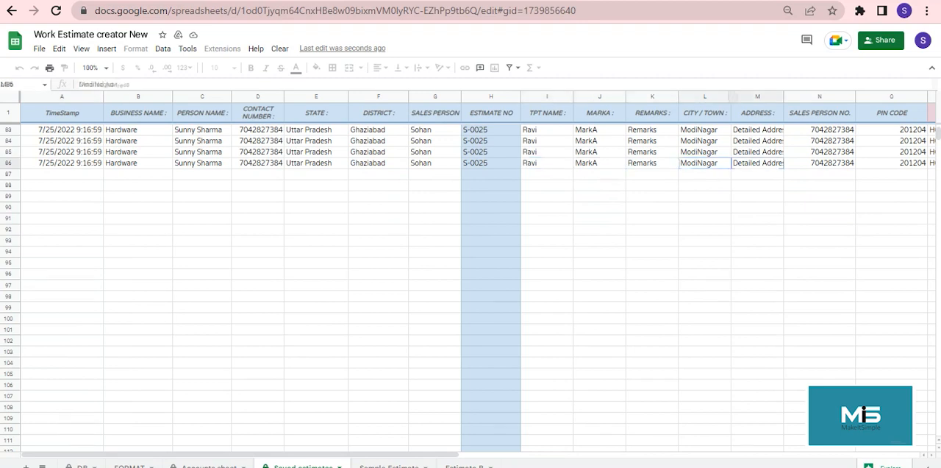
pyautogui.press('Up')
pyautogui.press('Up')
pyautogui.press('Up')
pyautogui.press('Up')
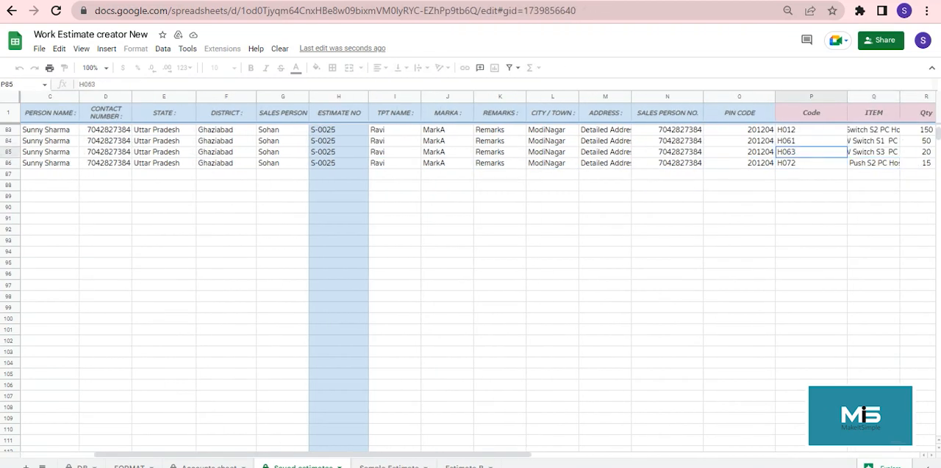
pyautogui.press('Right')
pyautogui.press('Right')
pyautogui.press('Right')
pyautogui.press('Left')
pyautogui.press('Left')
pyautogui.press('Left')
pyautogui.press('Left')
pyautogui.press('Left')
pyautogui.press('Left')
pyautogui.press('Left')
pyautogui.press('Left')
pyautogui.press('Left')
pyautogui.press('Left')
pyautogui.press('Left')
pyautogui.press('Left')
pyautogui.press('Left')
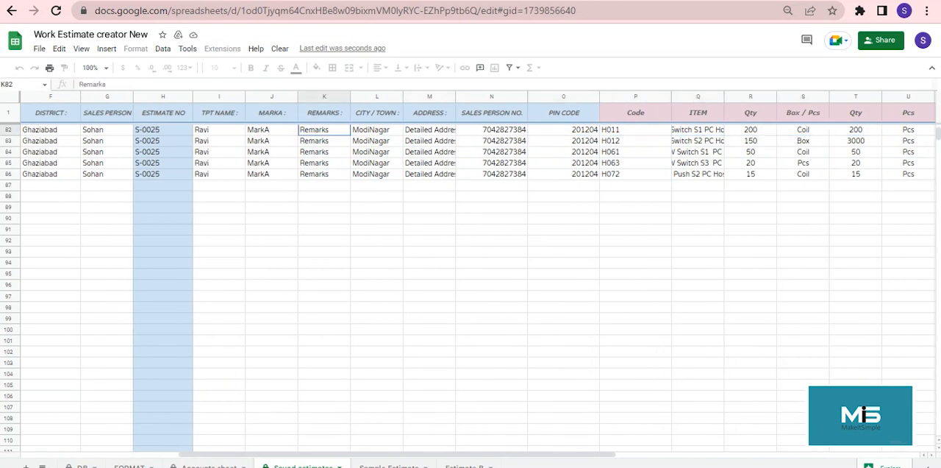
pyautogui.press('Right')
pyautogui.press('Down')
pyautogui.press('Down')
pyautogui.press('Down')
pyautogui.press('Down')
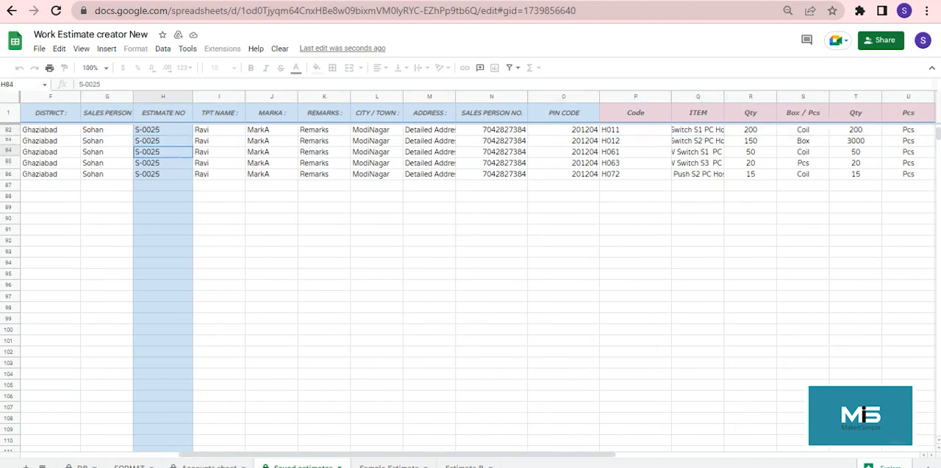
# Step: Examine the item, quantity, discount, price, amount, PDF file and Tiny Url columns of the saved S-0025 records
pyautogui.press('Right')
pyautogui.press('Right')
pyautogui.press('Right')
pyautogui.press('Right')
pyautogui.press('Right')
pyautogui.press('Right')
pyautogui.press('Right')
pyautogui.press('Right')
pyautogui.press('Right')
pyautogui.press('Right')
pyautogui.press('Right')
pyautogui.press('Right')
pyautogui.press('Right')
pyautogui.press('Right')
pyautogui.press('Right')
pyautogui.press('Right')
pyautogui.press('Right')
pyautogui.press('Right')
pyautogui.press('Right')
pyautogui.press('Right')
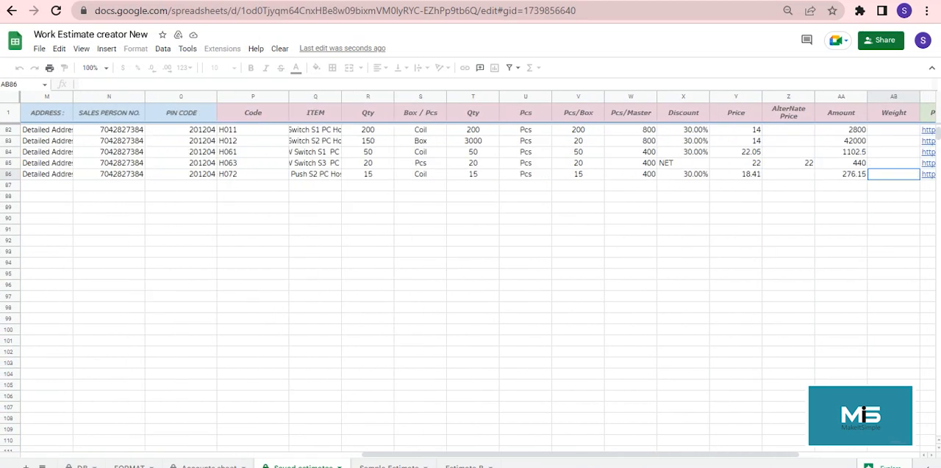
pyautogui.press('Right')
pyautogui.press('Right')
pyautogui.press('Right')
pyautogui.press('Right')
pyautogui.press('Right')
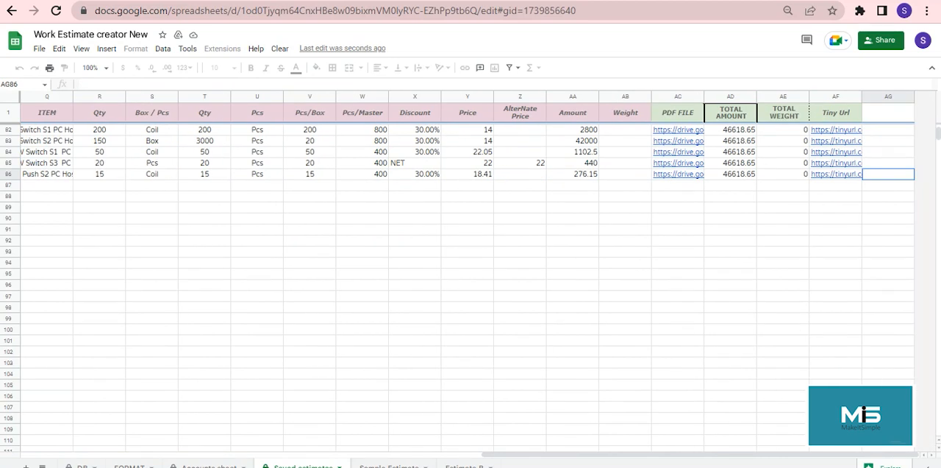
# Step: Open the estimate PDF from the saved record's link, review its customer details, items, subtotal, bank details and terms, and close it
pyautogui.press('Left')
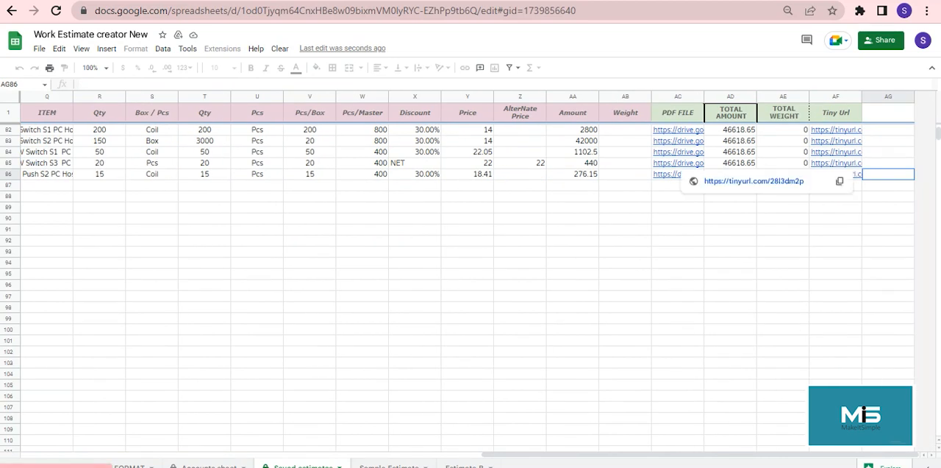
pyautogui.click(757, 150)
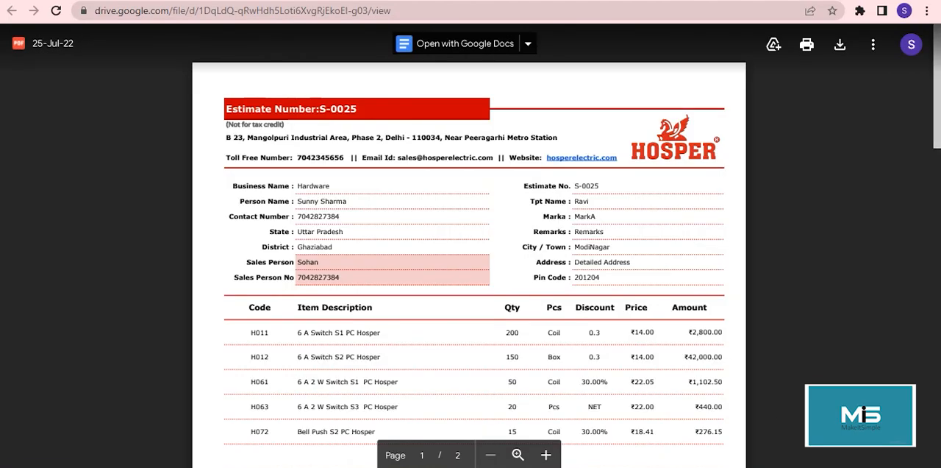
pyautogui.scroll(-1, 469, 265)
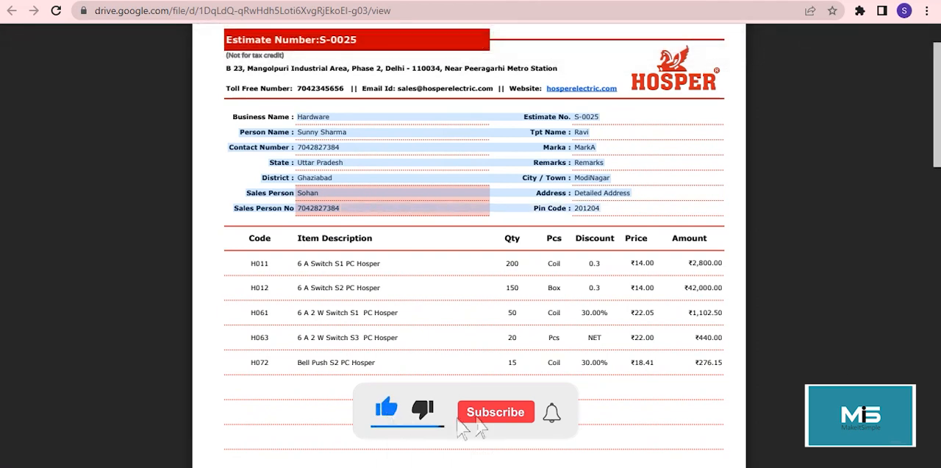
pyautogui.scroll(-1, 471, 243)
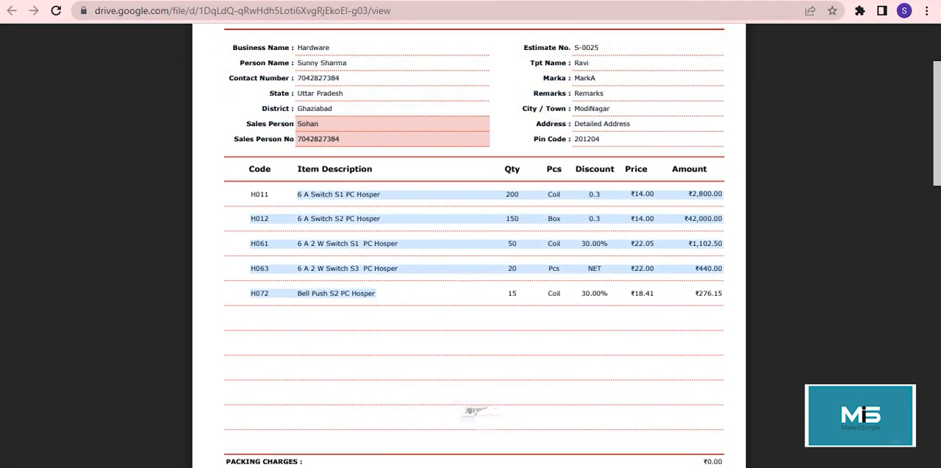
pyautogui.scroll(-4, 471, 242)
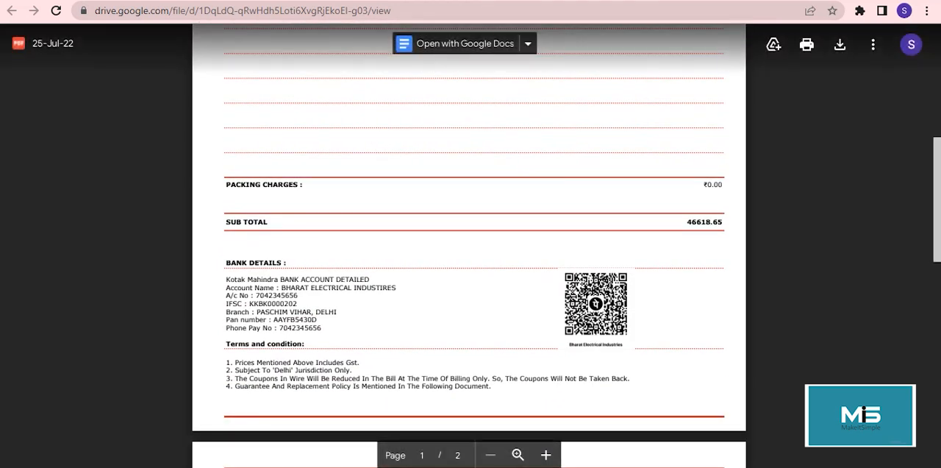
pyautogui.doubleClick(705, 222)
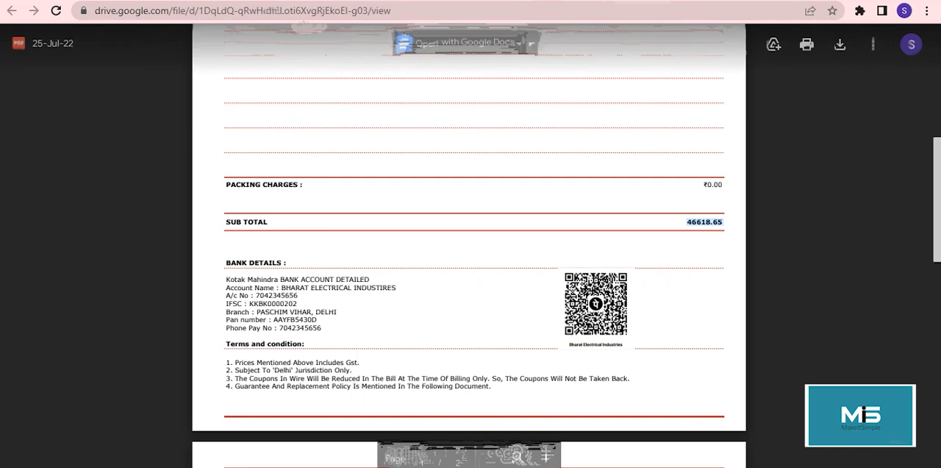
pyautogui.scroll(-2, 471, 243)
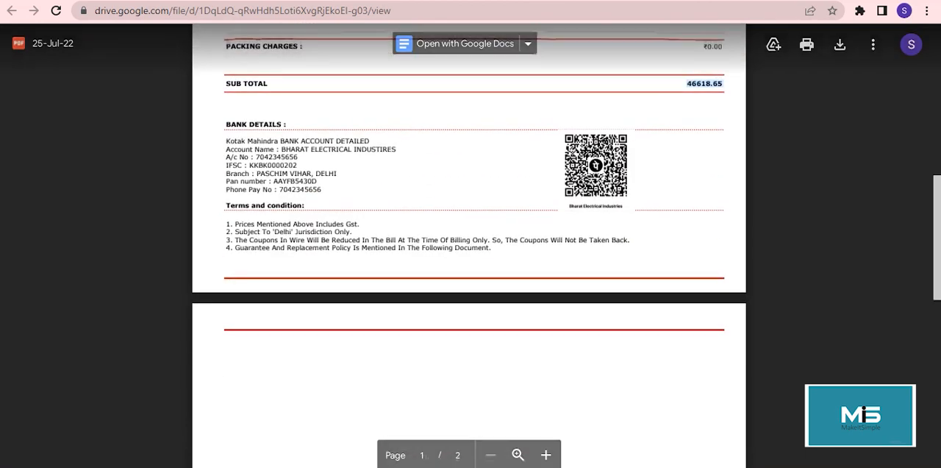
pyautogui.scroll(2, 470, 242)
pyautogui.scroll(-2, 471, 243)
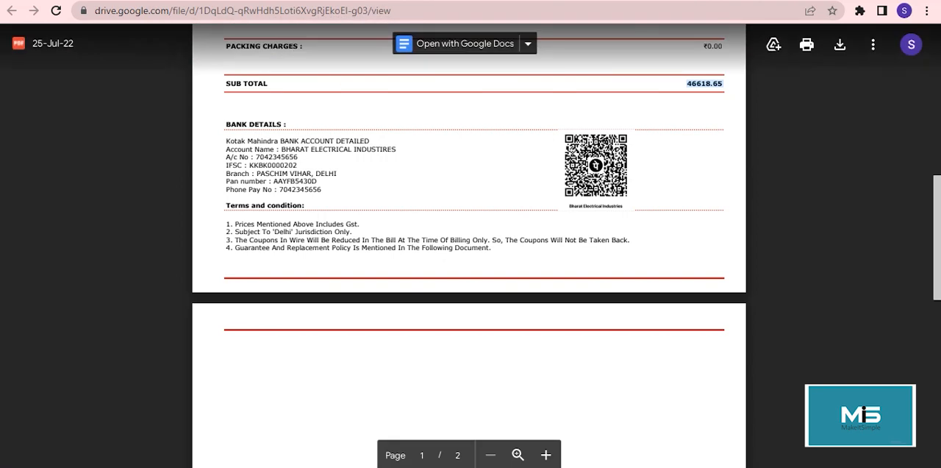
pyautogui.scroll(-5, 469, 243)
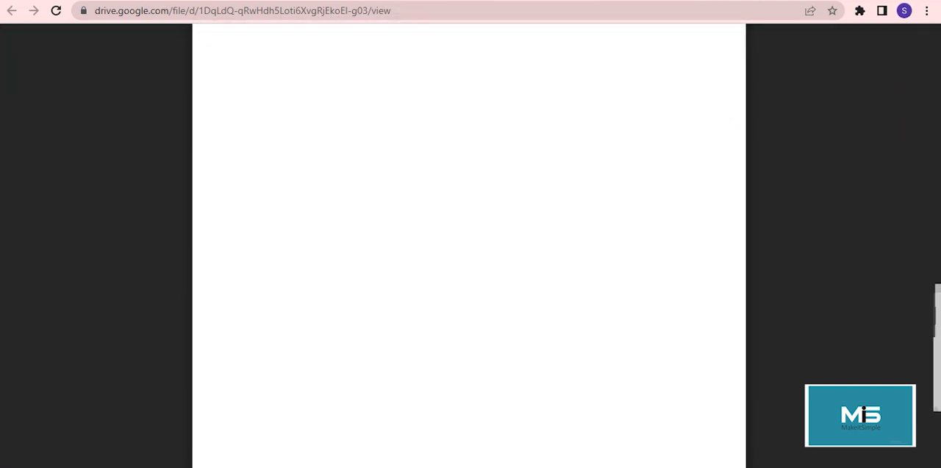
pyautogui.scroll(5, 469, 243)
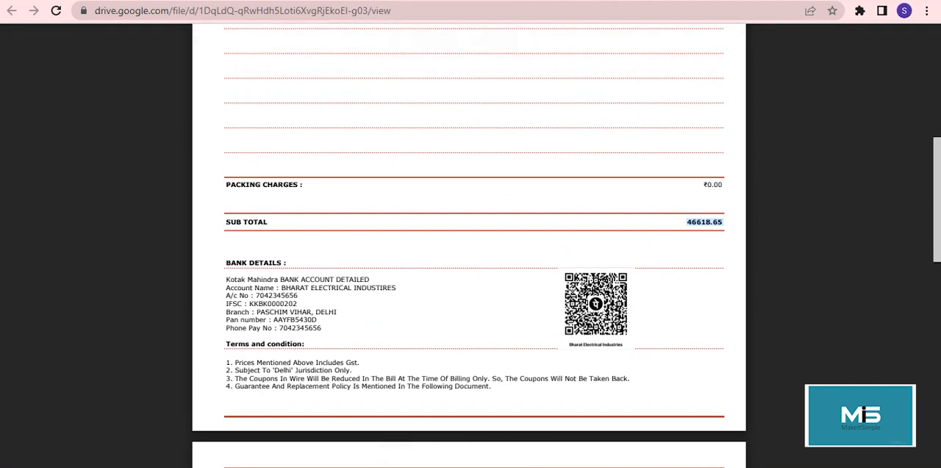
pyautogui.scroll(4, 469, 243)
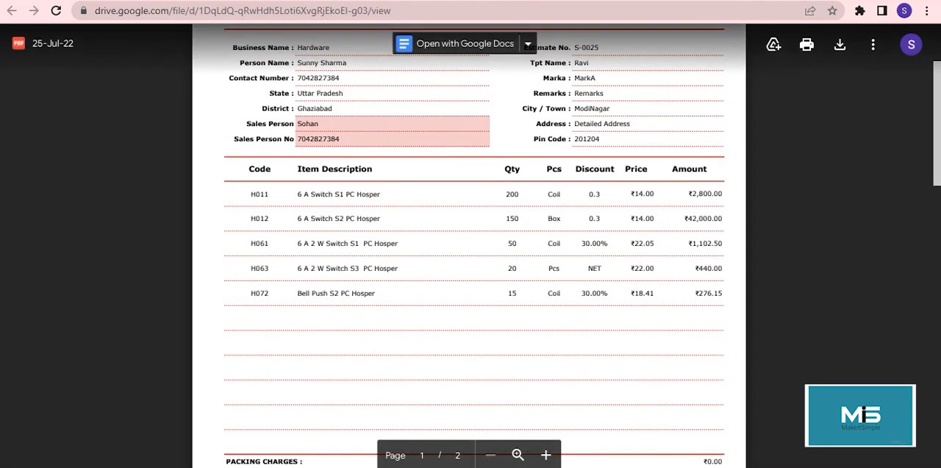
pyautogui.scroll(1, 469, 243)
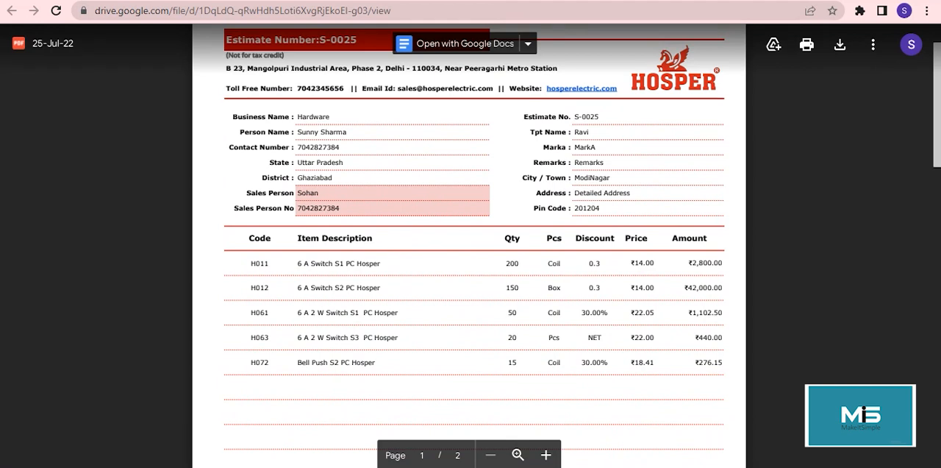
pyautogui.hotkey('ctrl', 'w')
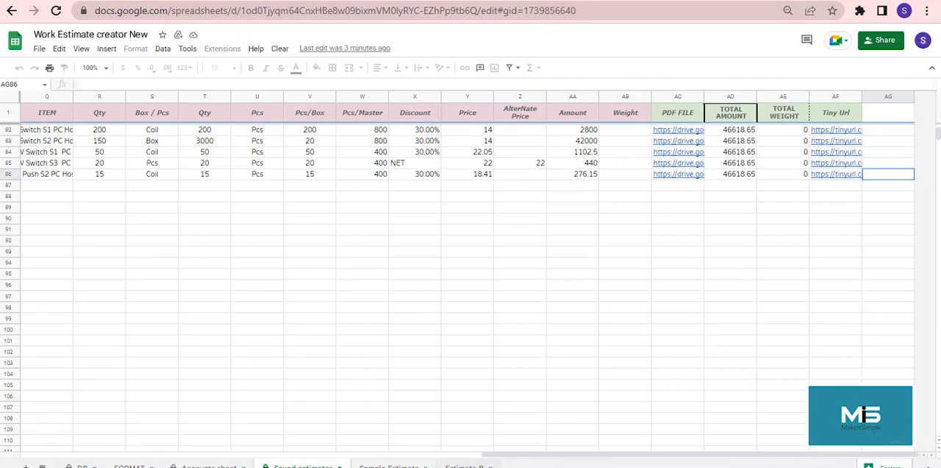
# Step: Check the Estimate B form, and locate the estimate number in the last record of the Saved estimates sheet
pyautogui.click(464, 466)
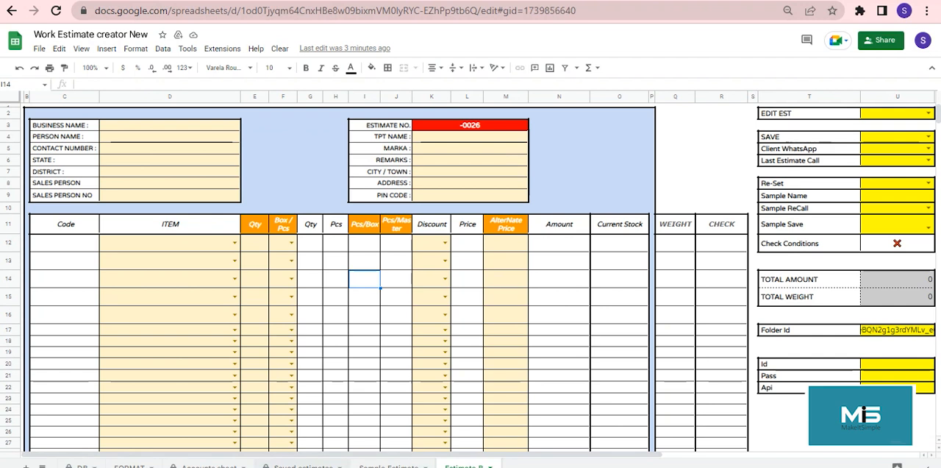
pyautogui.click(303, 466)
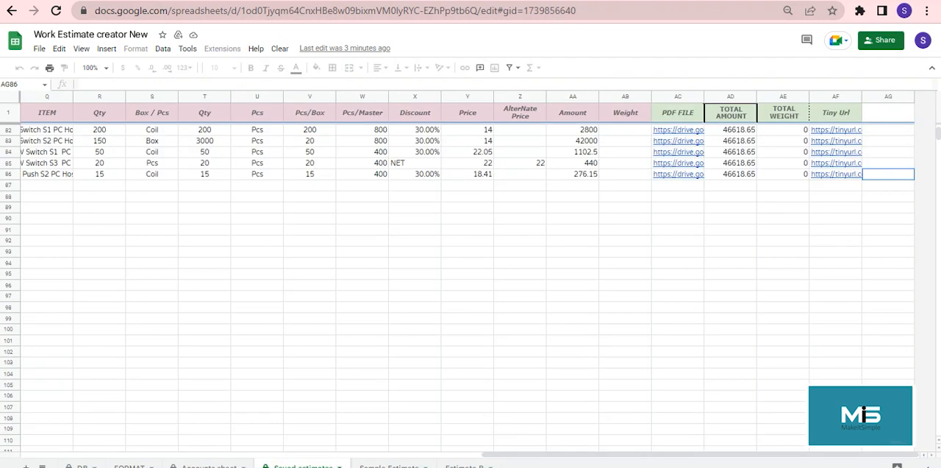
pyautogui.click(362, 174)
pyautogui.press('Left')
pyautogui.press('Left')
pyautogui.press('Left')
pyautogui.press('Left')
pyautogui.press('Left')
pyautogui.press('Left')
pyautogui.press('Left')
pyautogui.press('Left')
pyautogui.press('Left')
pyautogui.press('Left')
pyautogui.press('Left')
pyautogui.press('Left')
pyautogui.press('Left')
pyautogui.press('Left')
pyautogui.press('Left')
pyautogui.press('Left')
pyautogui.press('Left')
pyautogui.press('Left')
pyautogui.press('Left')
pyautogui.press('Left')
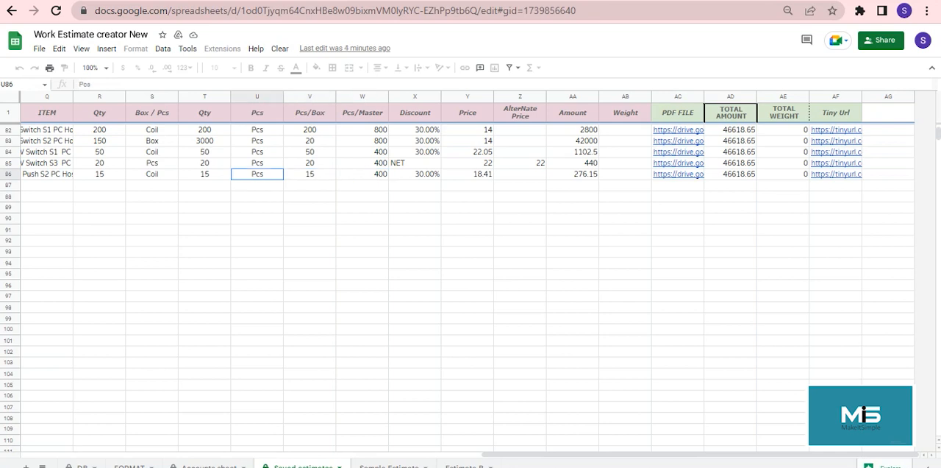
pyautogui.press('Right')
pyautogui.press('Right')
pyautogui.press('Left')
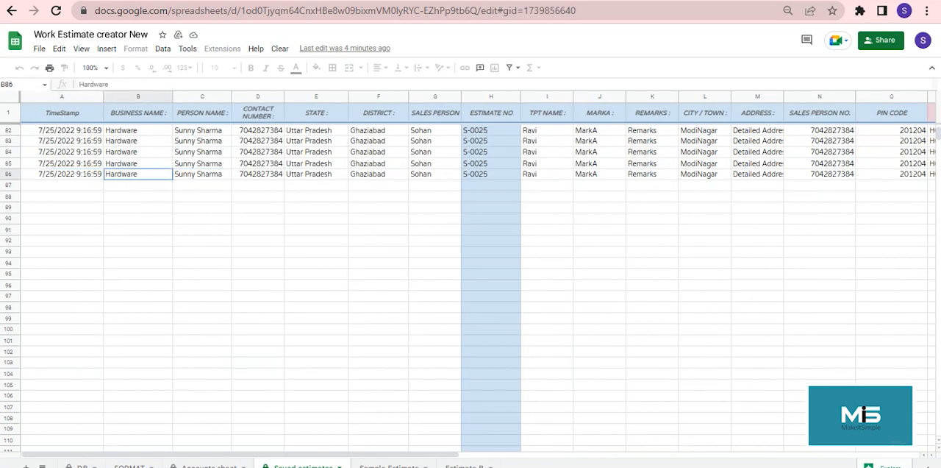
pyautogui.click(491, 175)
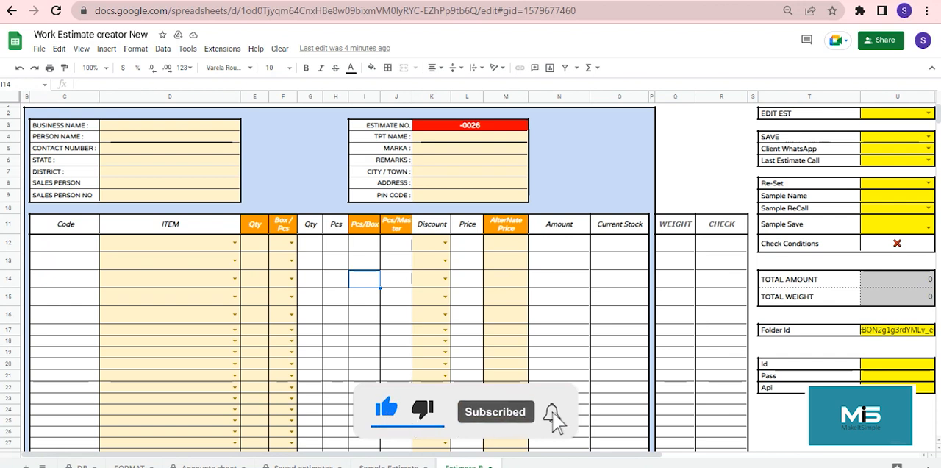
# Step: Recall the last saved estimate into the Estimate B form by setting Last Estimate Call to YES
pyautogui.click(929, 160)
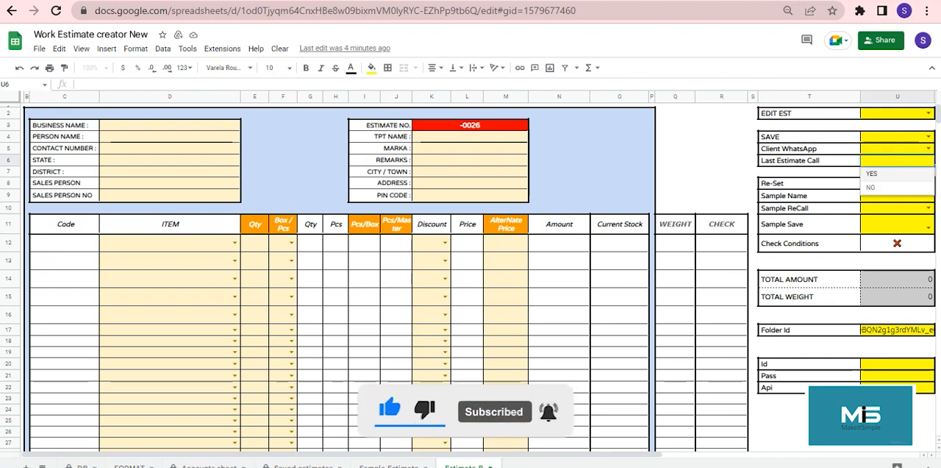
pyautogui.click(882, 174)
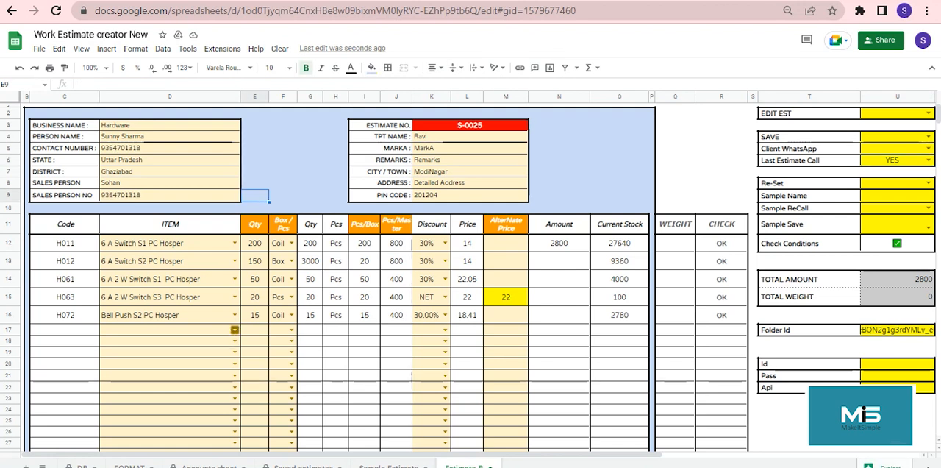
# Step: Add Bell Push S2 PC Hosper in row 17 of the recalled estimate with quantity 50, unit Coil and a 30% discount
pyautogui.click(234, 330)
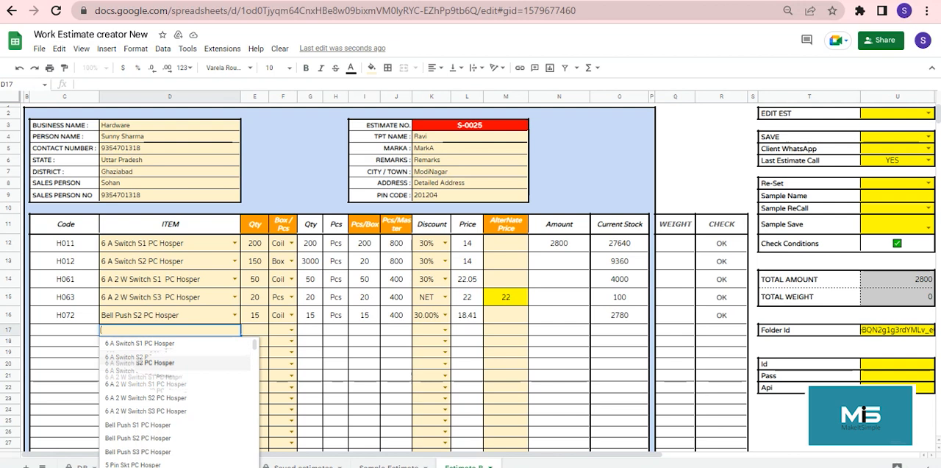
pyautogui.click(138, 438)
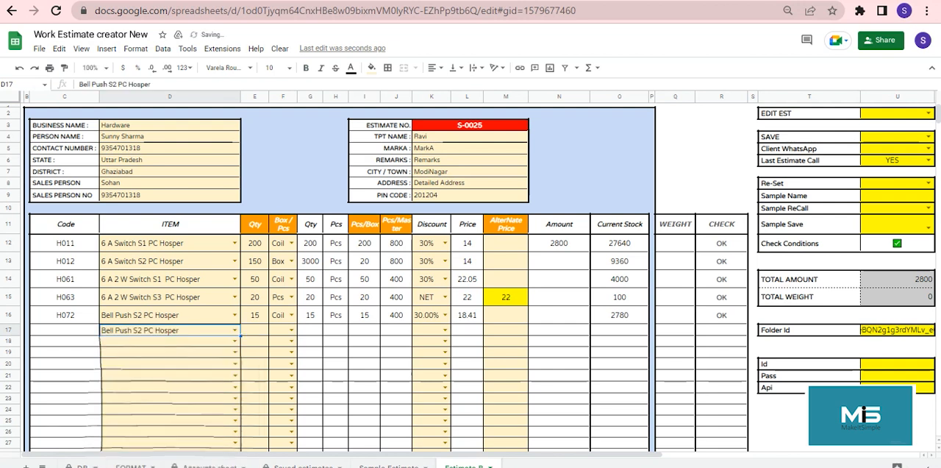
pyautogui.click(255, 330)
pyautogui.write('50')
pyautogui.press('Tab')
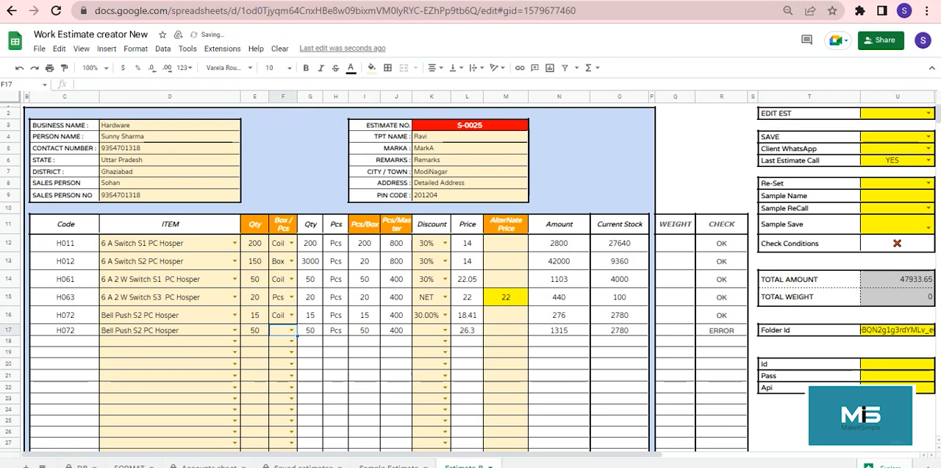
pyautogui.click(292, 330)
pyautogui.click(279, 343)
pyautogui.click(444, 330)
pyautogui.click(424, 344)
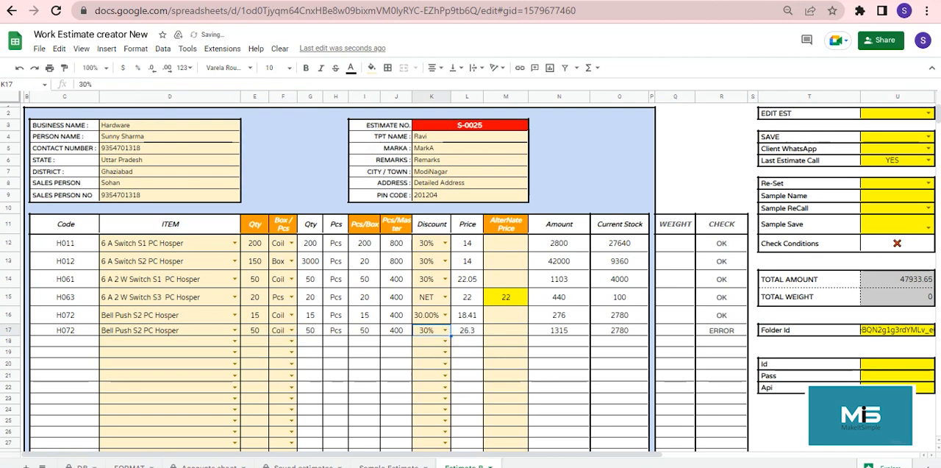
pyautogui.click(396, 341)
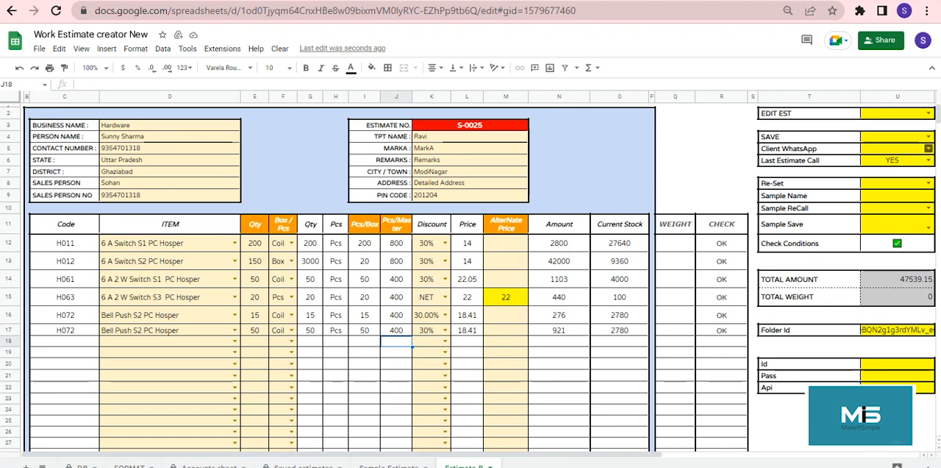
# Step: Set Client WhatsApp and SAVE to YES to save the extended estimate and send it to the client
pyautogui.click(929, 148)
pyautogui.click(896, 162)
pyautogui.click(929, 137)
pyautogui.click(896, 151)
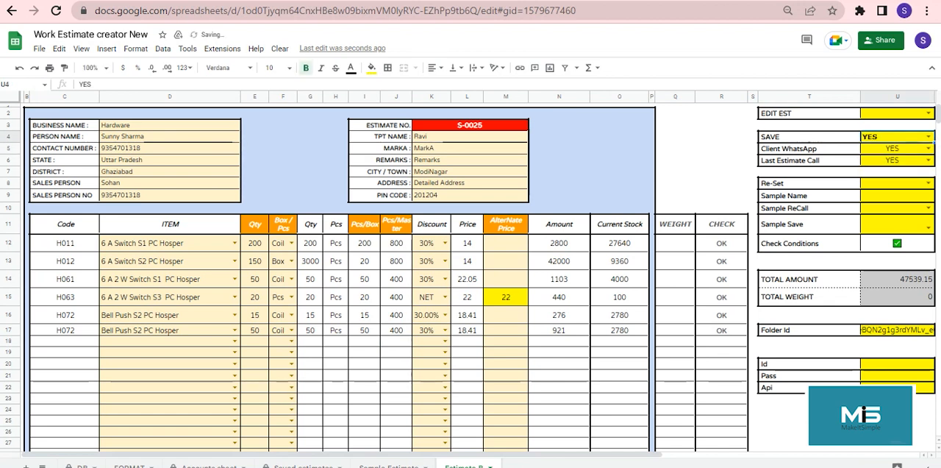
pyautogui.click(336, 364)
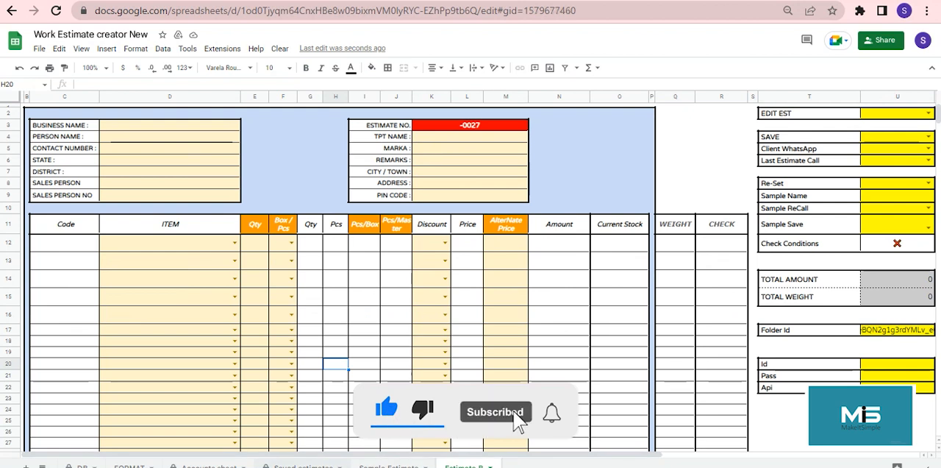
# Step: Check the estimate numbers of the newest records in the Saved estimates sheet, down to the last S-0025 row
pyautogui.click(303, 466)
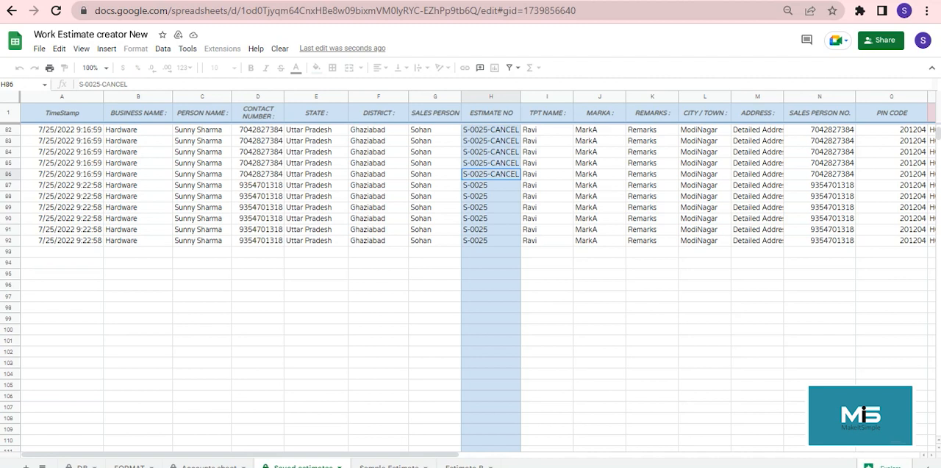
pyautogui.press('Return')
pyautogui.press('Return')
pyautogui.press('Return')
pyautogui.press('Return')
pyautogui.press('Return')
pyautogui.press('Return')
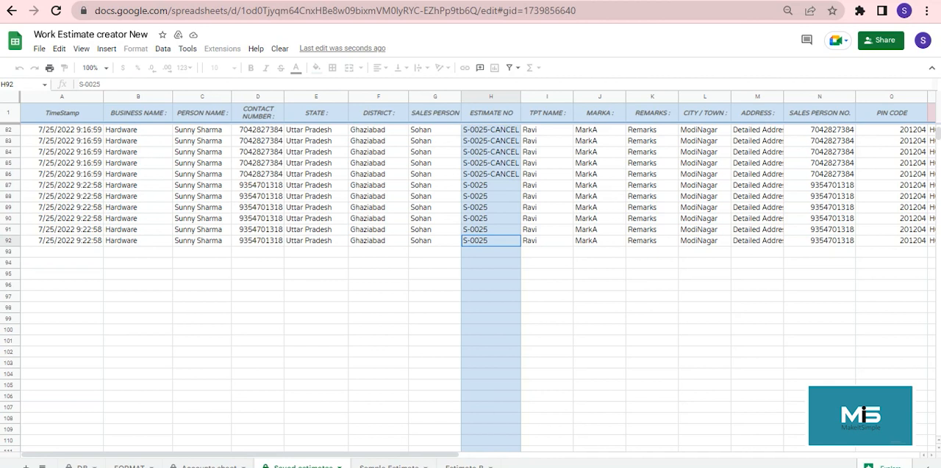
# Step: Review the estimate messages received in the client's WhatsApp chat
pyautogui.press('super+Down')
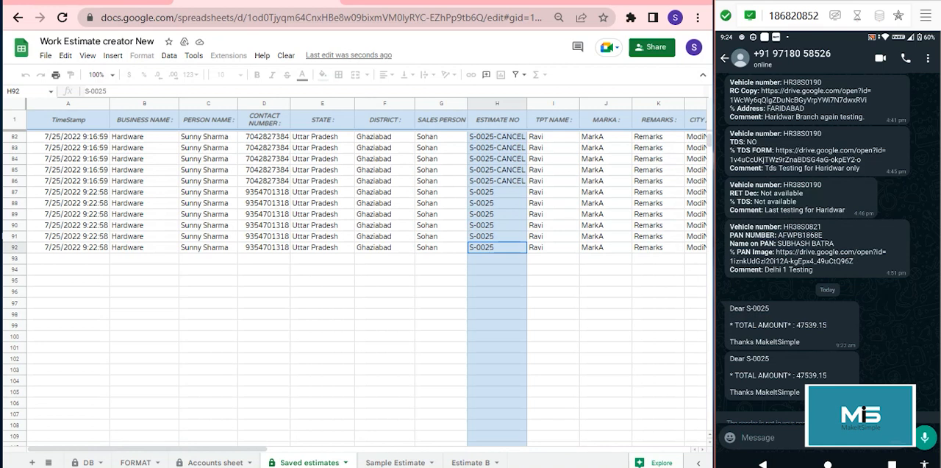
pyautogui.scroll(-2, 828, 250)
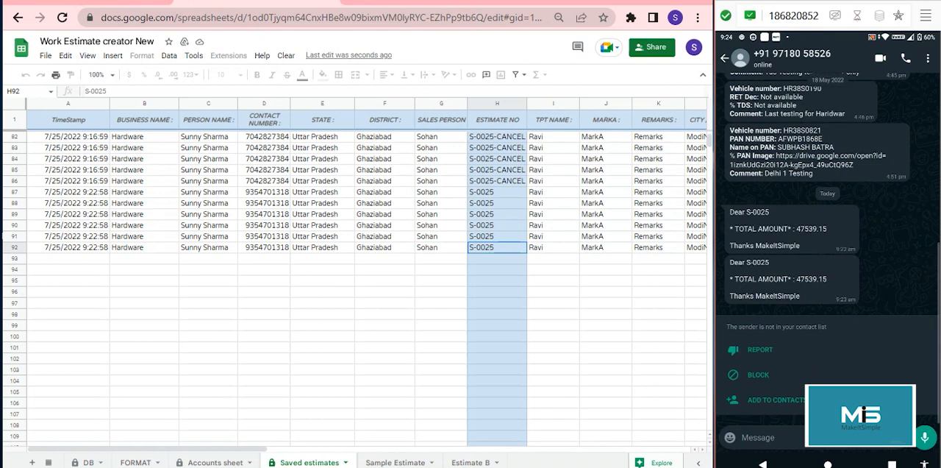
pyautogui.scroll(2, 827, 250)
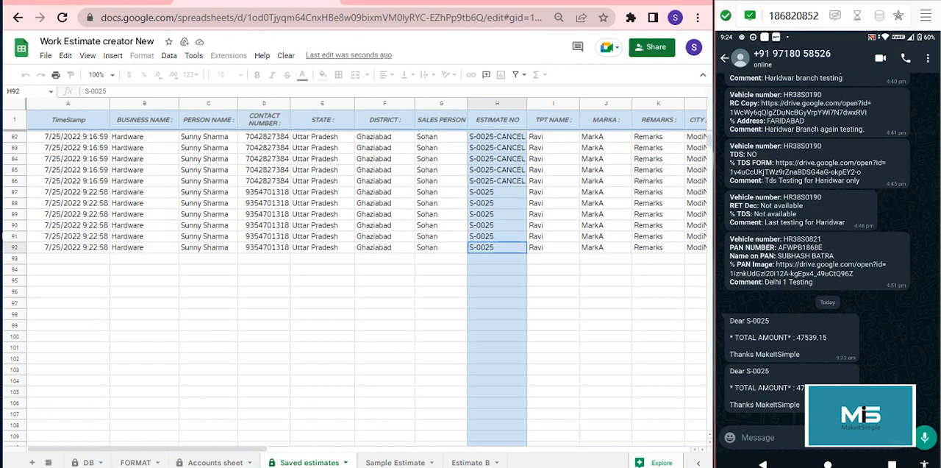
pyautogui.press('super+Up')
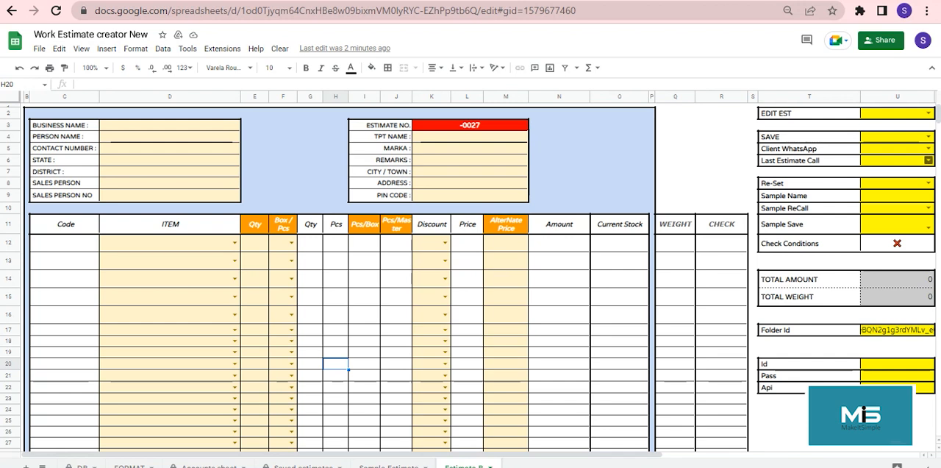
# Step: Recall the last saved estimate into the empty Estimate B form by setting Last Estimate Call to YES
pyautogui.click(929, 159)
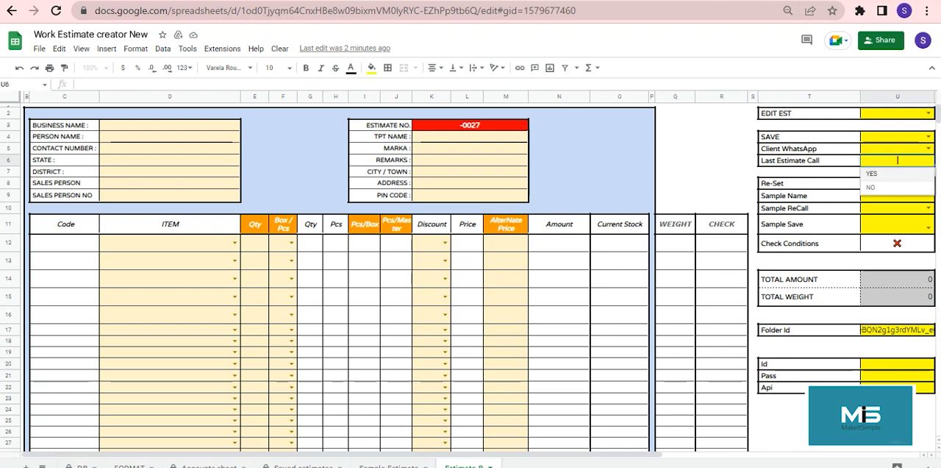
pyautogui.click(891, 174)
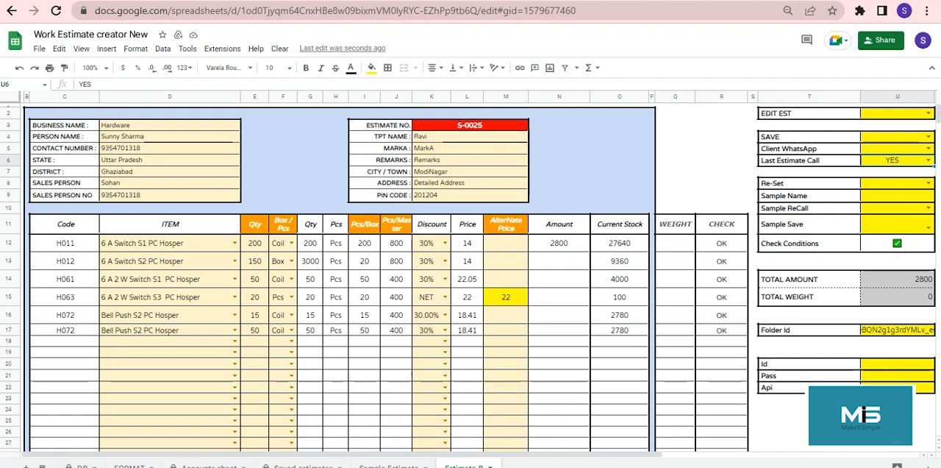
pyautogui.click(336, 352)
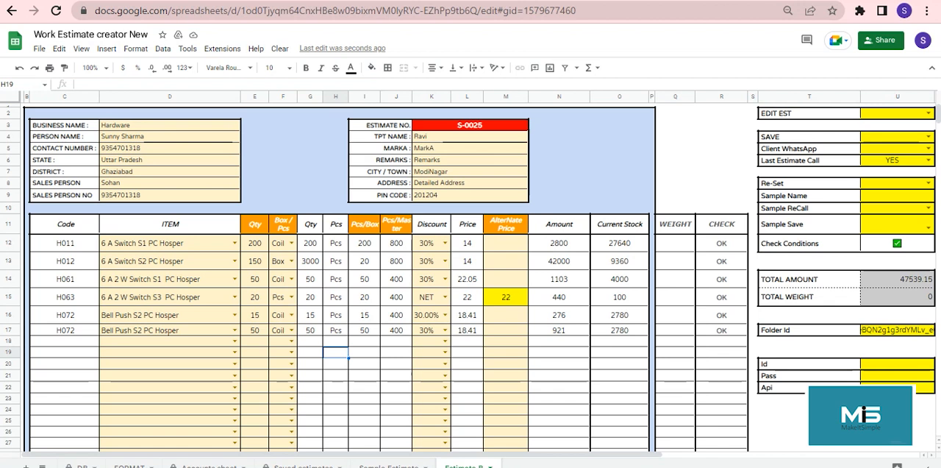
# Step: Examine the Current Stock column for the items in the recalled estimate, rows 12 to 17
pyautogui.click(620, 244)
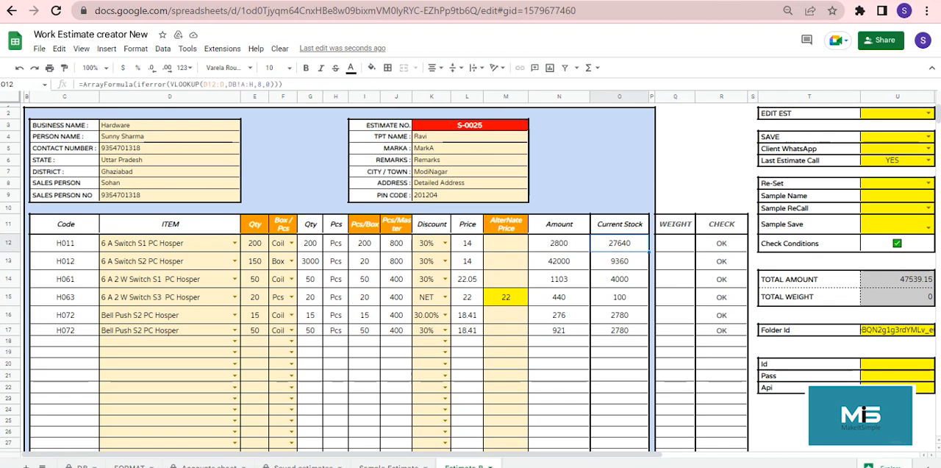
pyautogui.click(620, 330)
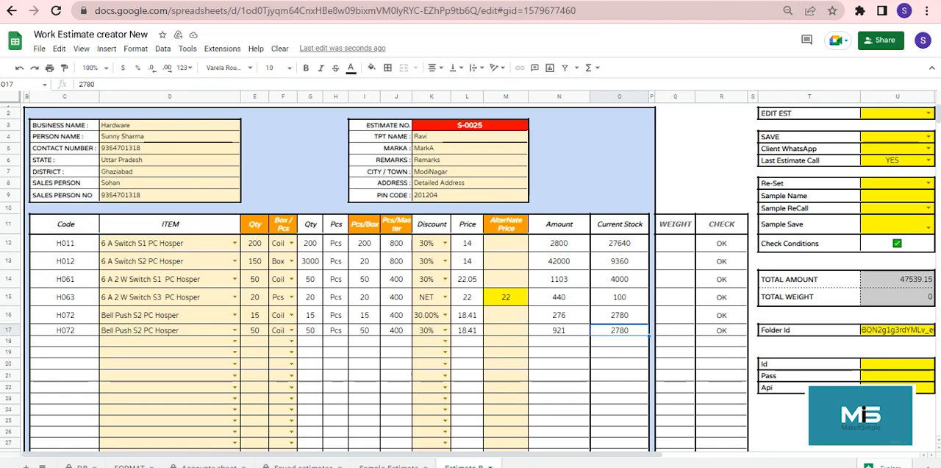
pyautogui.press('Up')
pyautogui.press('Up')
pyautogui.press('Up')
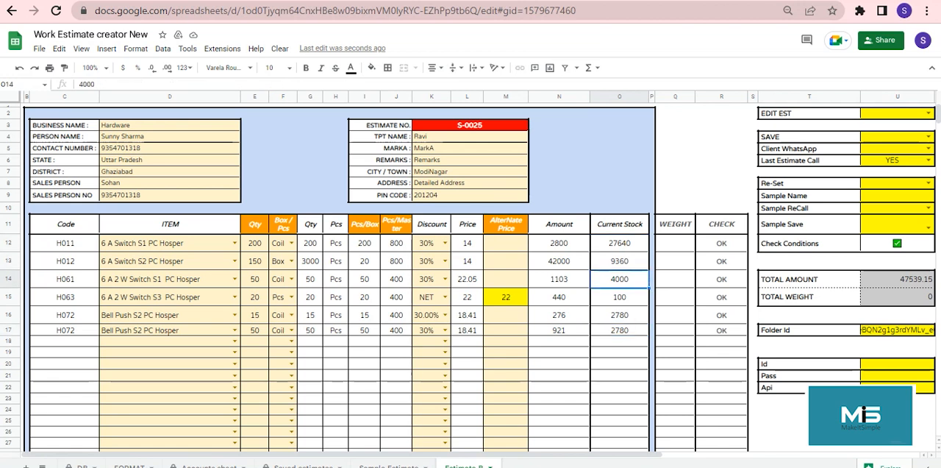
pyautogui.press('Down')
pyautogui.press('Down')
pyautogui.press('Down')
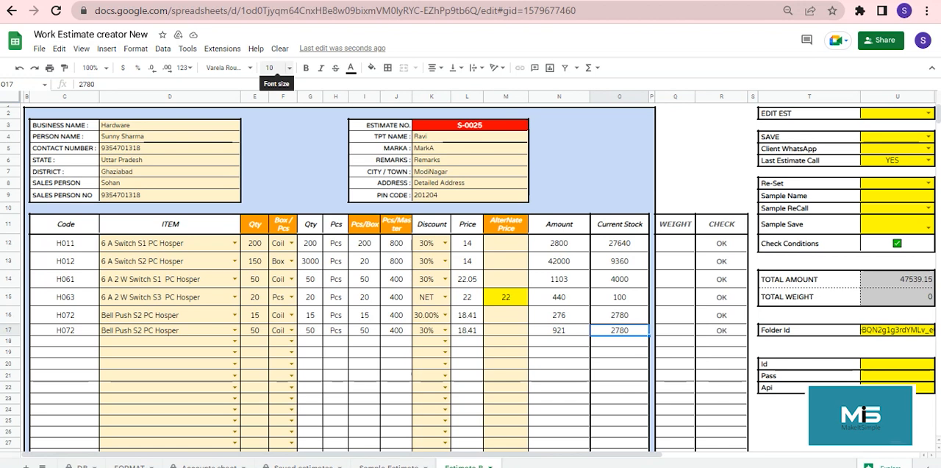
# Step: Clear the Estimate B form and load saved estimate A-0014 for editing through EDIT EST
pyautogui.click(280, 48)
pyautogui.click(295, 68)
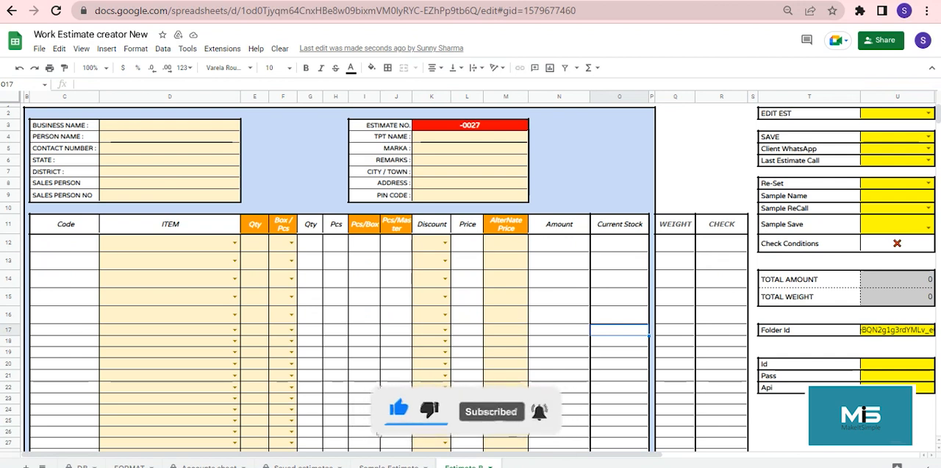
pyautogui.click(928, 112)
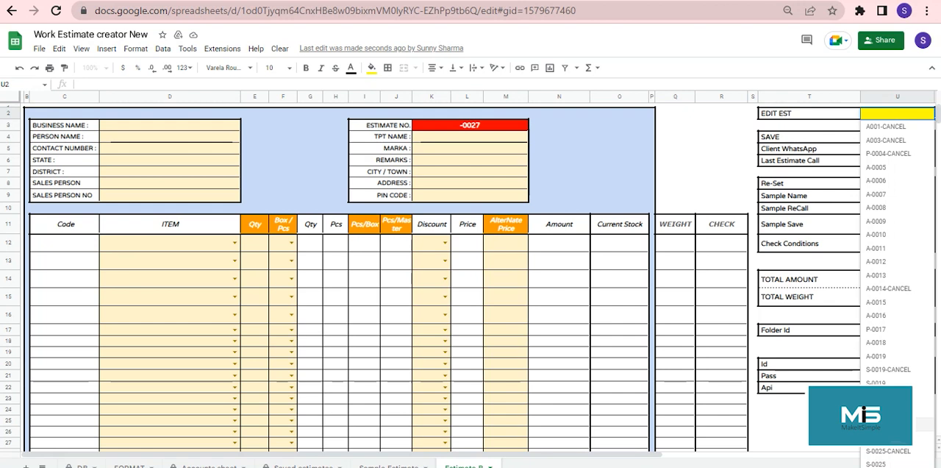
pyautogui.click(888, 424)
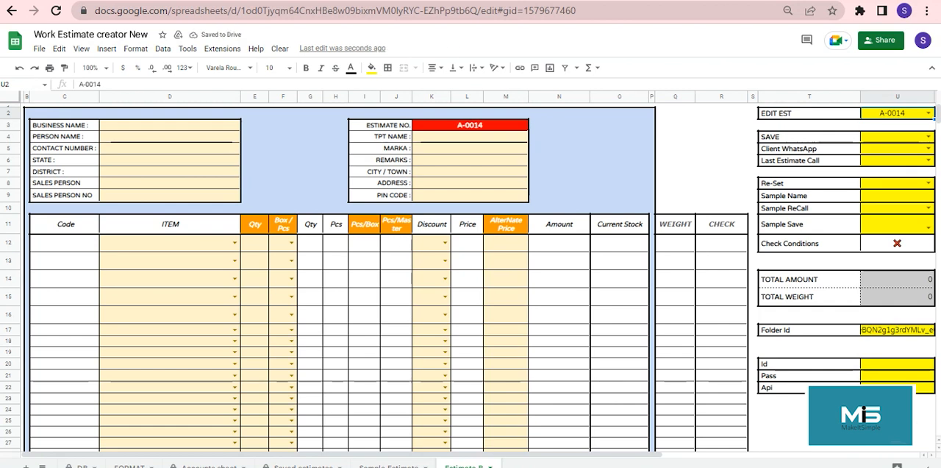
pyautogui.click(396, 243)
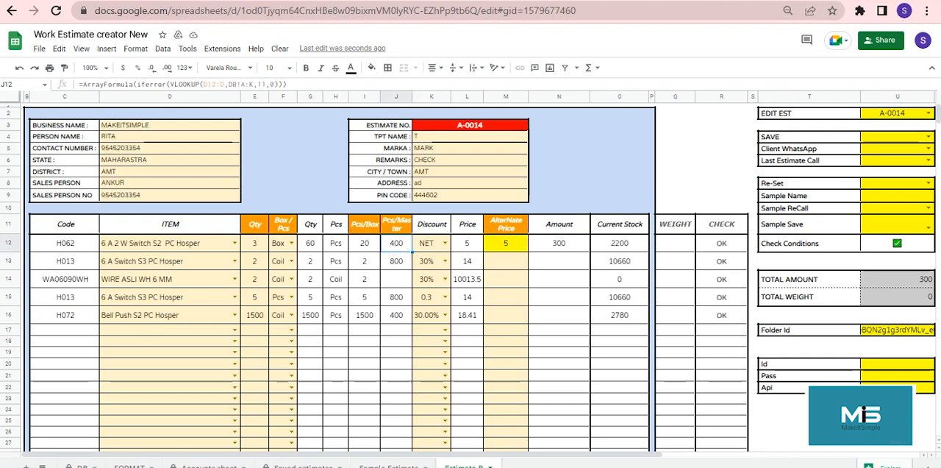
pyautogui.click(311, 341)
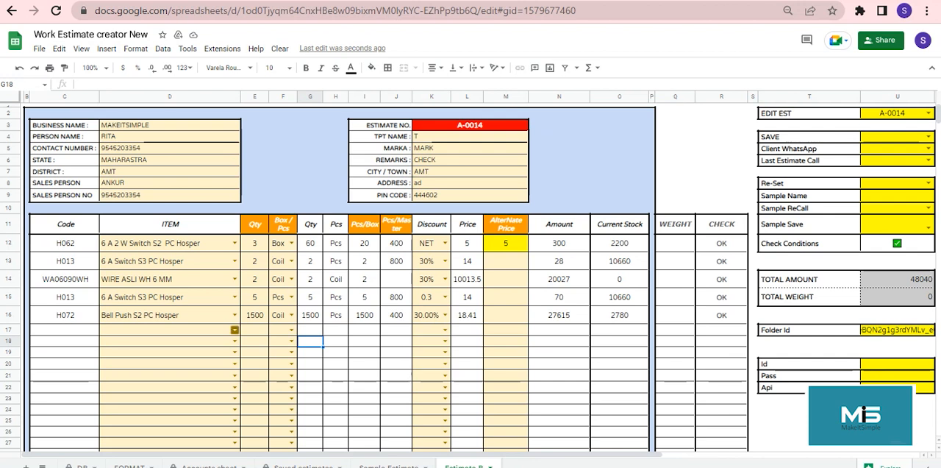
# Step: Add Bell Push S2 PC Hosper in row 17 with quantity 170, unit Pcs and a 30% discount, and save the edited A-0014 estimate
pyautogui.click(234, 329)
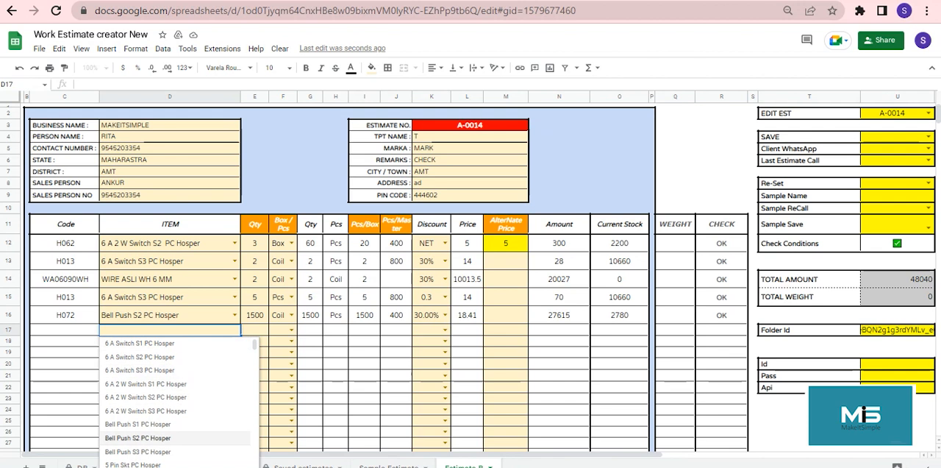
pyautogui.click(138, 437)
pyautogui.click(255, 330)
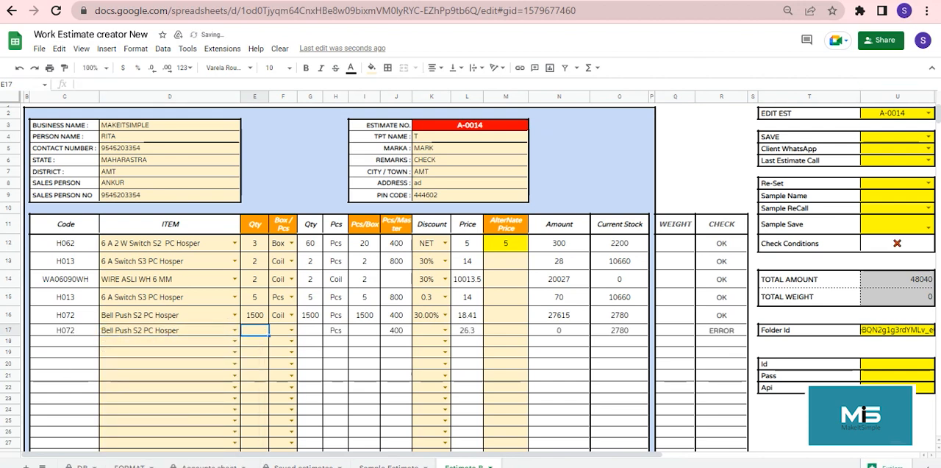
pyautogui.write('170')
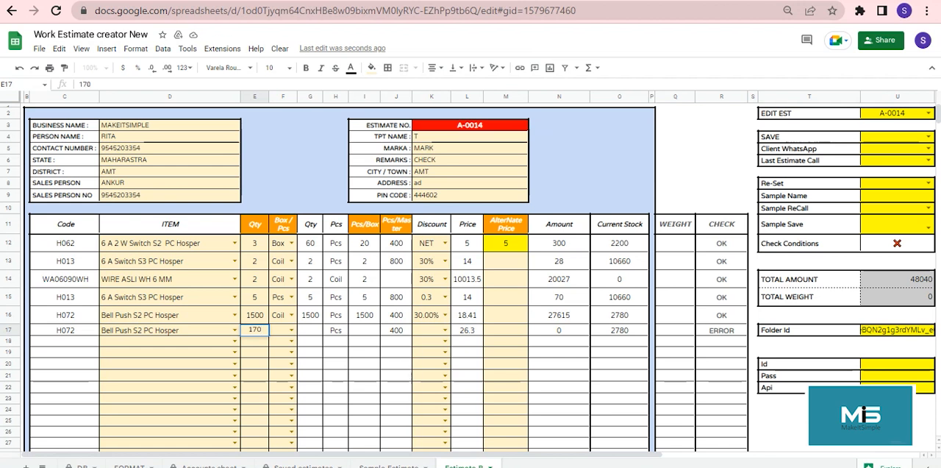
pyautogui.press('Tab')
pyautogui.click(291, 330)
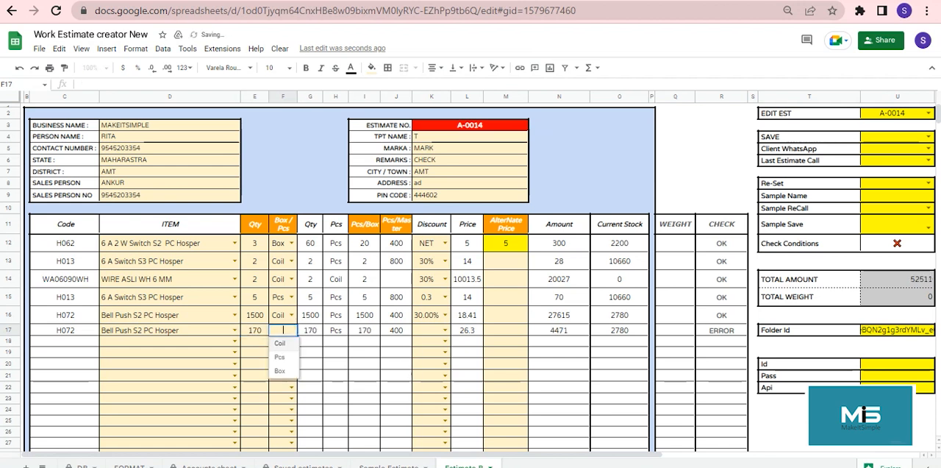
pyautogui.click(280, 357)
pyautogui.click(445, 330)
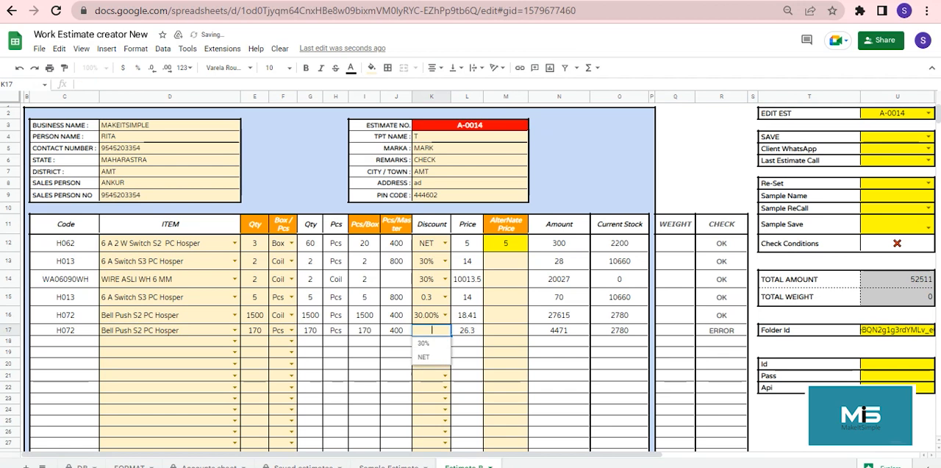
pyautogui.click(423, 343)
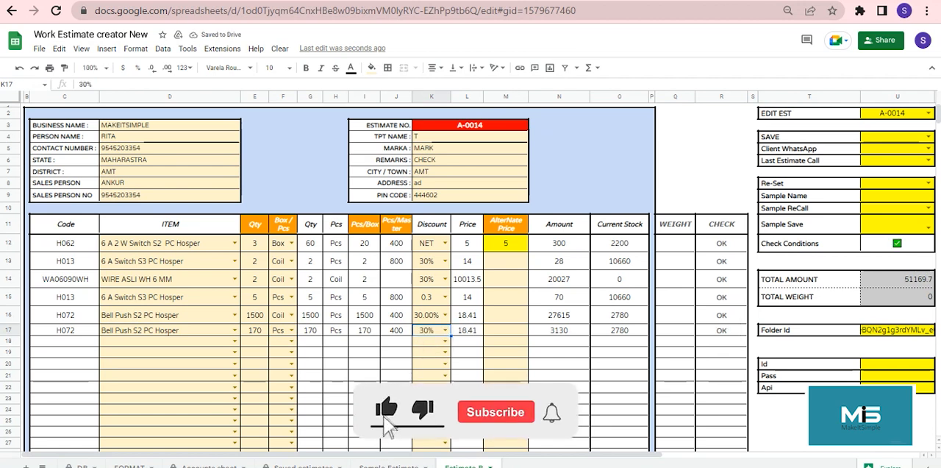
pyautogui.click(929, 137)
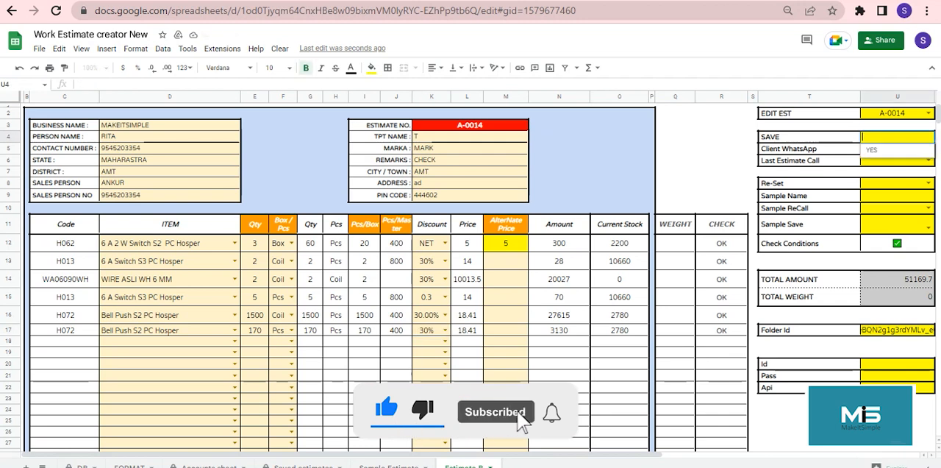
pyautogui.click(890, 150)
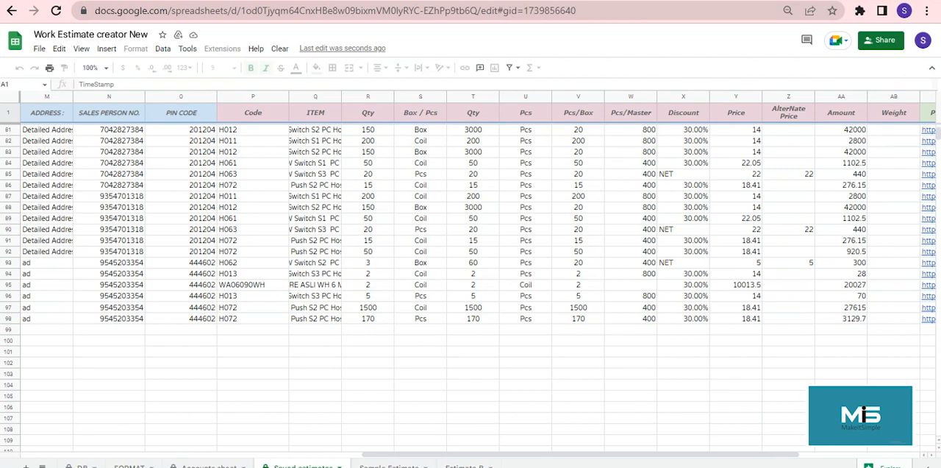
# Step: Examine the PDF FILE, TOTAL AMOUNT, TOTAL WEIGHT and Tiny Url columns of the last record in the Saved estimates sheet
pyautogui.click(578, 318)
pyautogui.press('Right')
pyautogui.press('Right')
pyautogui.press('Right')
pyautogui.press('Right')
pyautogui.press('Right')
pyautogui.press('Right')
pyautogui.press('Right')
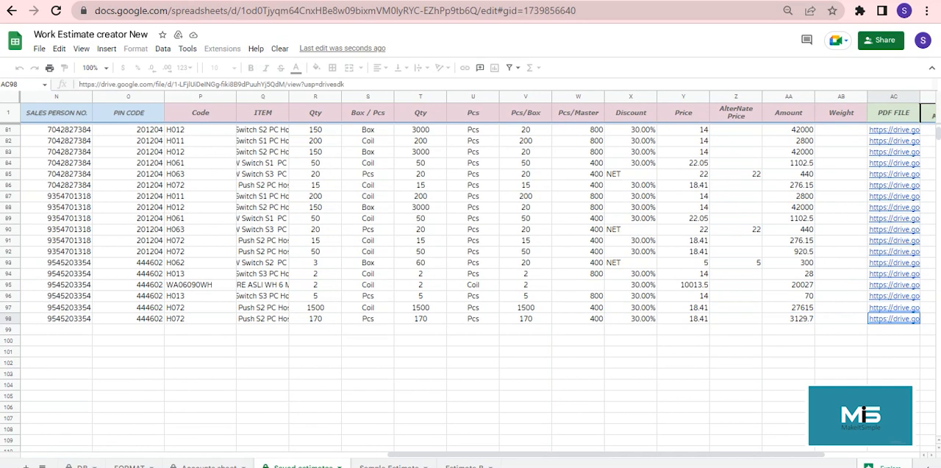
pyautogui.press('Right')
pyautogui.press('Right')
pyautogui.press('Right')
pyautogui.press('Right')
pyautogui.press('Left')
pyautogui.press('Left')
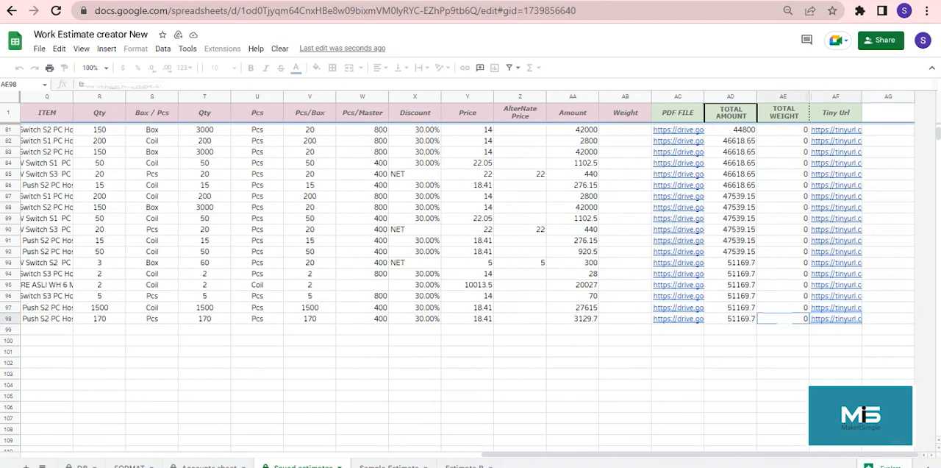
# Step: Examine the customer detail columns and estimate number of the last record in the Saved estimates sheet
pyautogui.press('Left')
pyautogui.press('Left')
pyautogui.press('Left')
pyautogui.press('Left')
pyautogui.press('Left')
pyautogui.press('Left')
pyautogui.press('Left')
pyautogui.press('Left')
pyautogui.press('Left')
pyautogui.press('Left')
pyautogui.press('Left')
pyautogui.press('Left')
pyautogui.press('Left')
pyautogui.press('Left')
pyautogui.press('Left')
pyautogui.press('Left')
pyautogui.press('Left')
pyautogui.press('Left')
pyautogui.press('Left')
pyautogui.press('Left')
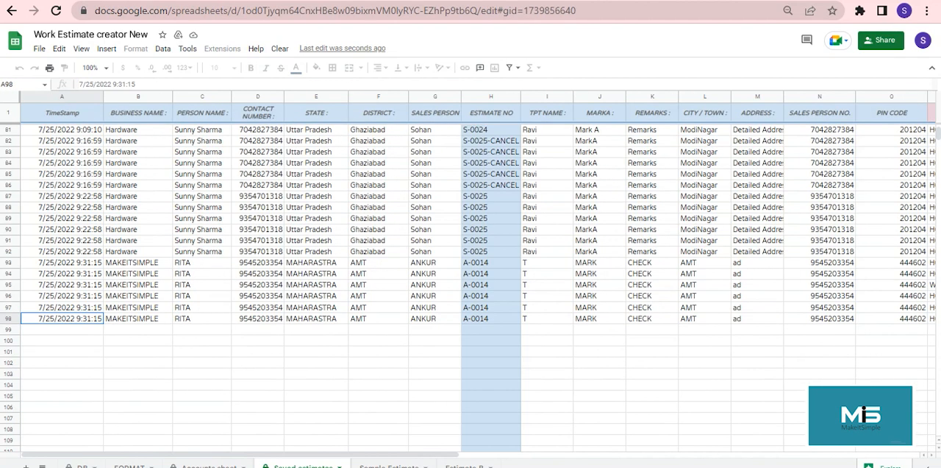
# Step: Return to the Estimate B sheet and examine the save status message and the client message template
pyautogui.click(464, 467)
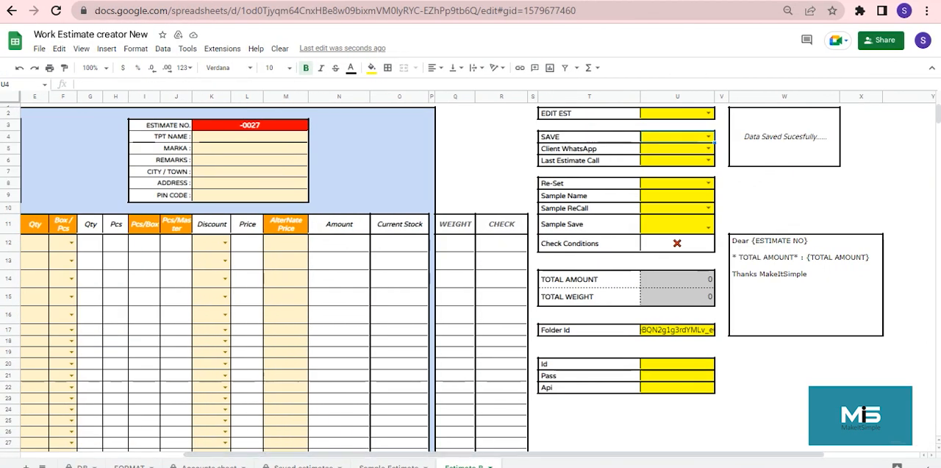
pyautogui.click(785, 137)
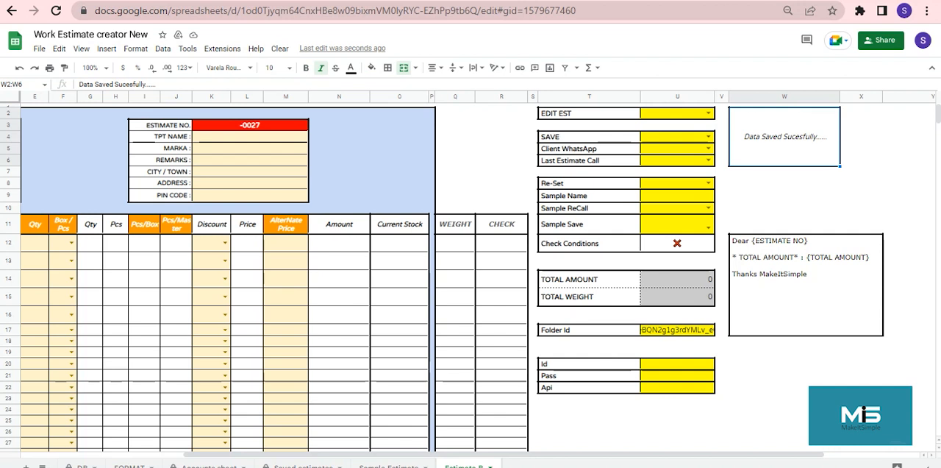
pyautogui.doubleClick(806, 285)
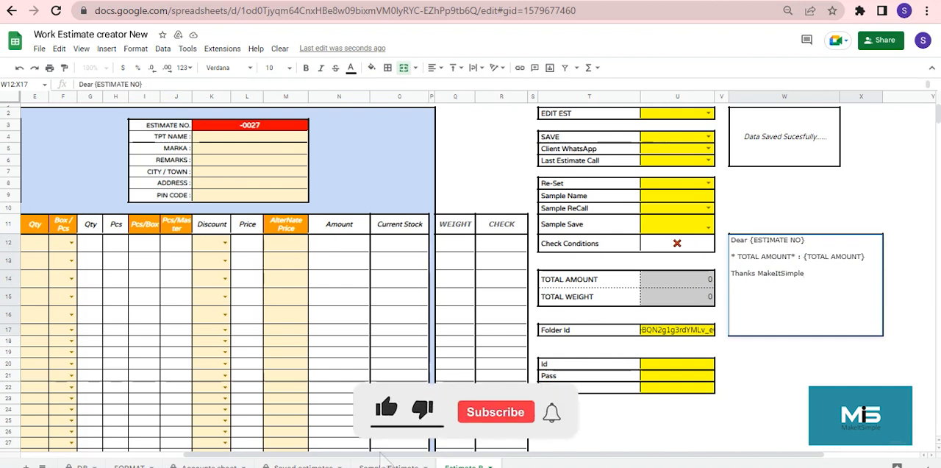
pyautogui.click(678, 410)
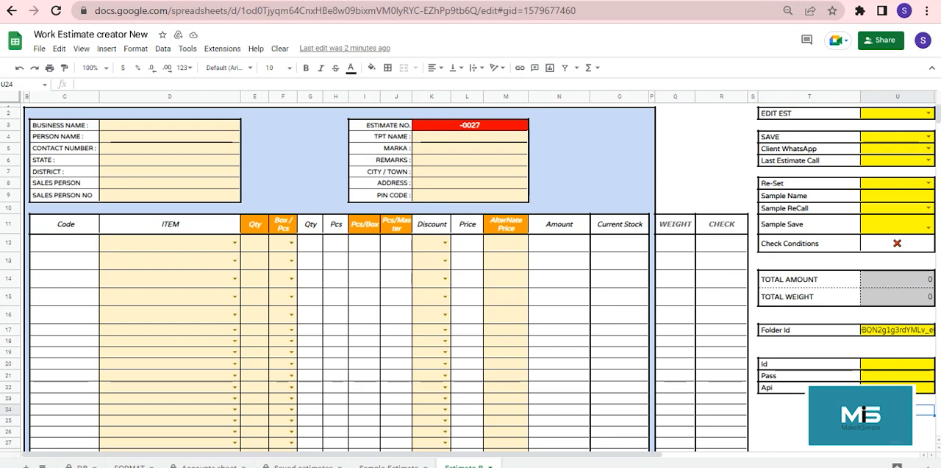
# Step: Enter the customer's full name as the Sample Name on the Estimate B sheet
pyautogui.doubleClick(897, 195)
pyautogui.press('Return')
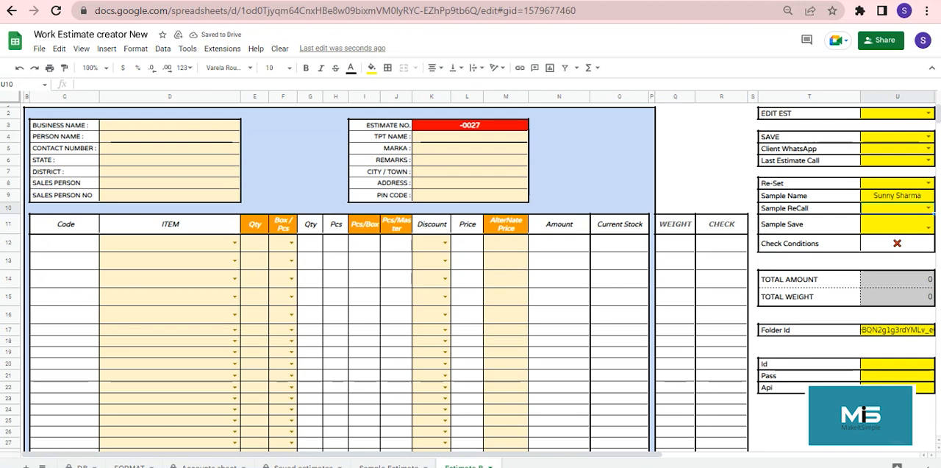
# Step: Fill in the customer and item details of estimate S-0027 and set Sample Save to YES to store it as a sample
pyautogui.click(170, 125)
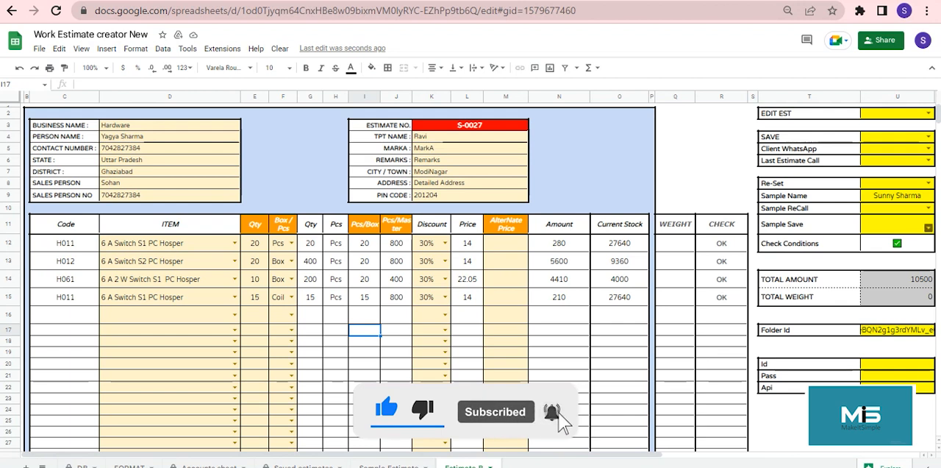
pyautogui.click(928, 228)
pyautogui.click(875, 242)
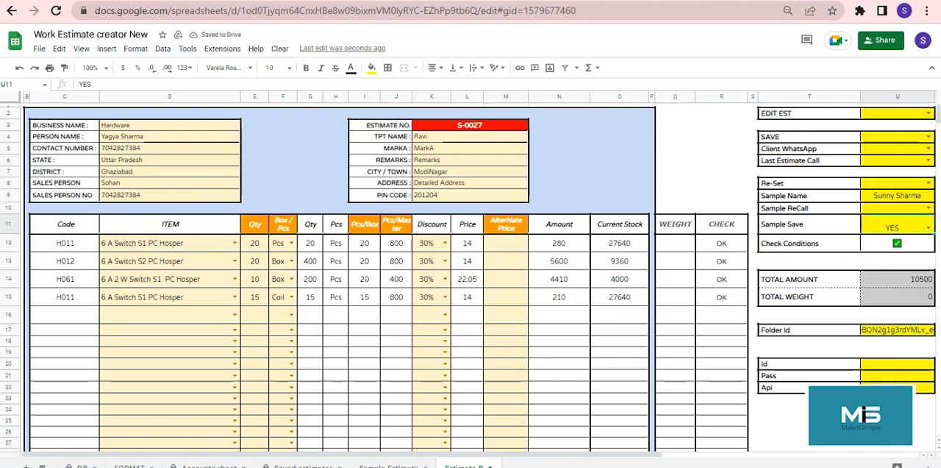
pyautogui.hscroll(3, 471, 279)
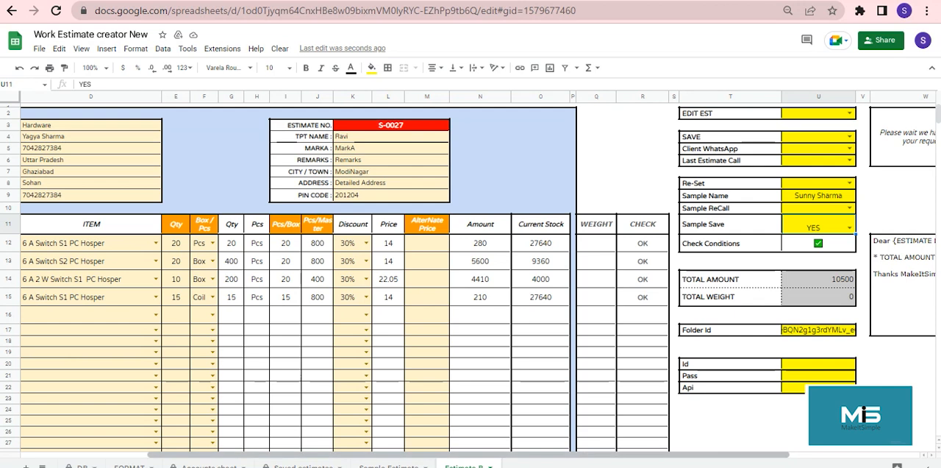
pyautogui.hscroll(6, 471, 279)
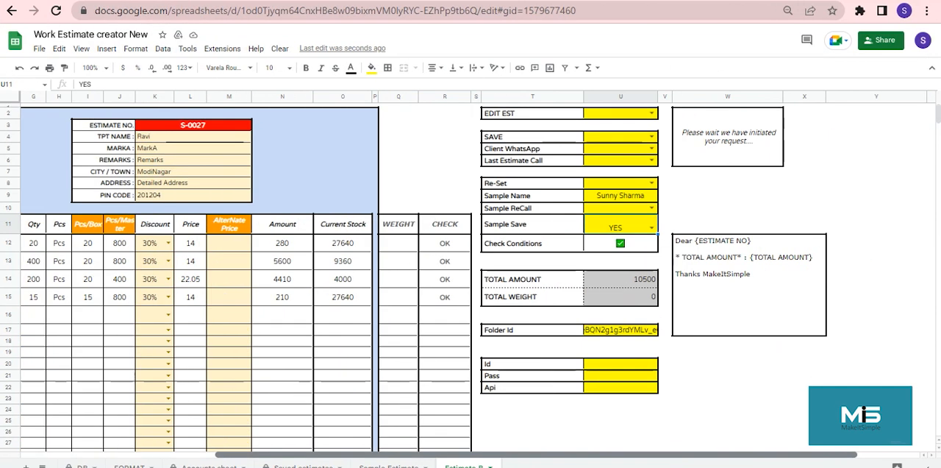
pyautogui.hscroll(-8, 470, 279)
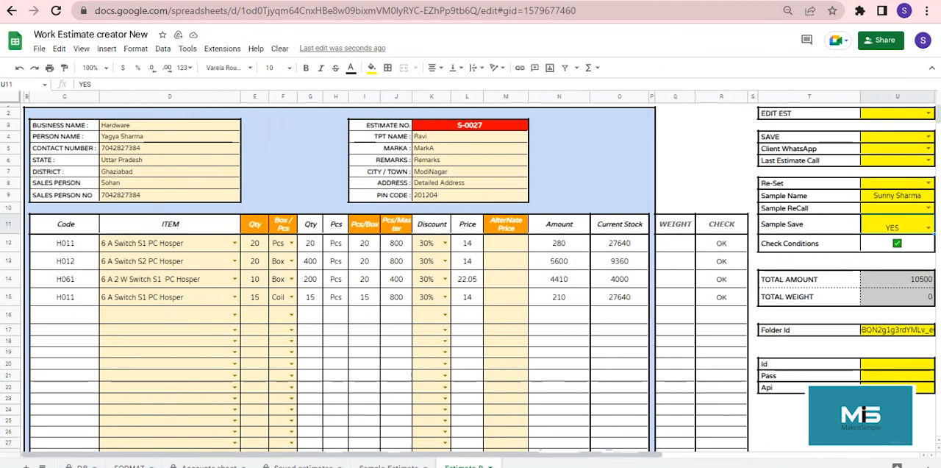
pyautogui.click(365, 315)
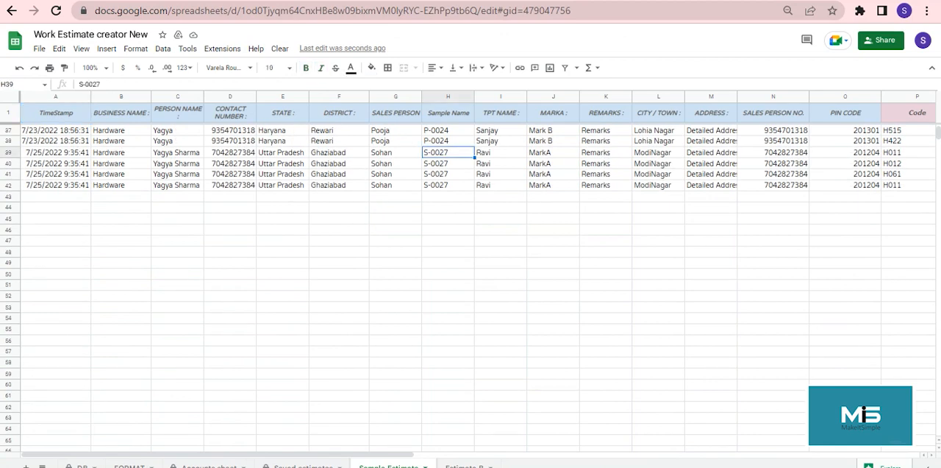
# Step: Examine the stored S-0027 rows in the Sample Estimate sheet, from customer details to item quantities
pyautogui.click(711, 185)
pyautogui.click(773, 185)
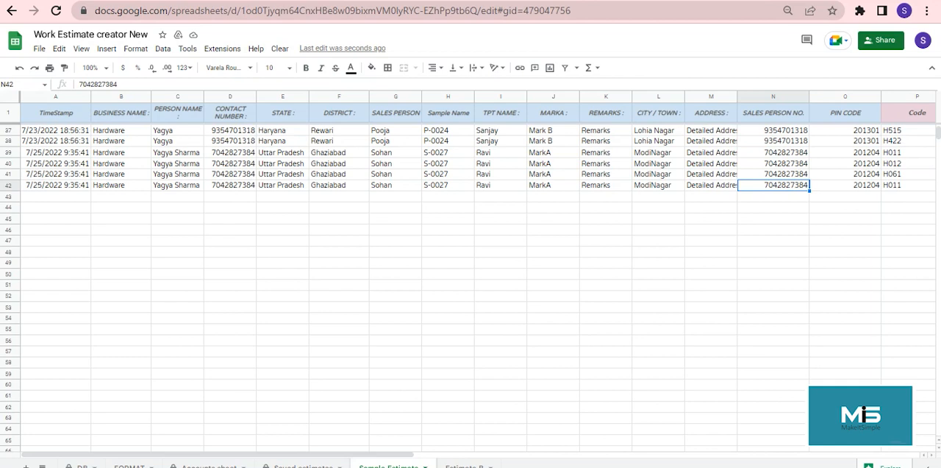
pyautogui.press('Right')
pyautogui.press('Right')
pyautogui.press('Right')
pyautogui.press('Right')
pyautogui.press('Right')
pyautogui.press('Right')
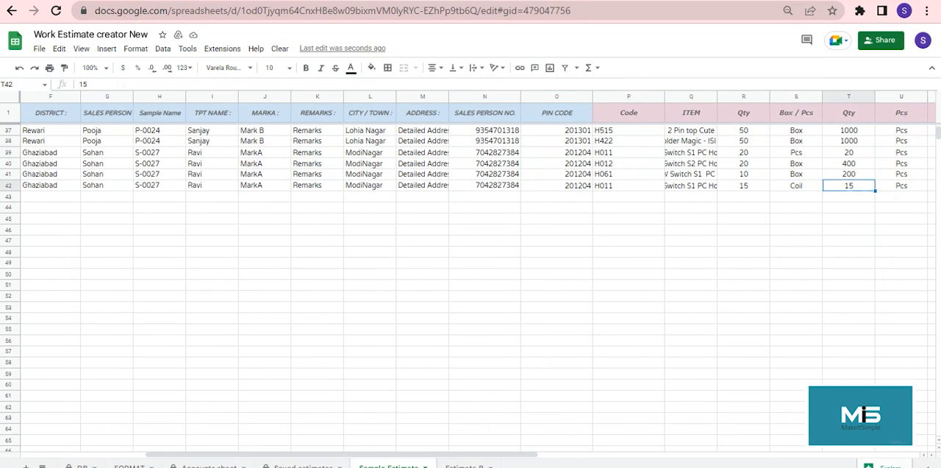
pyautogui.press('Home')
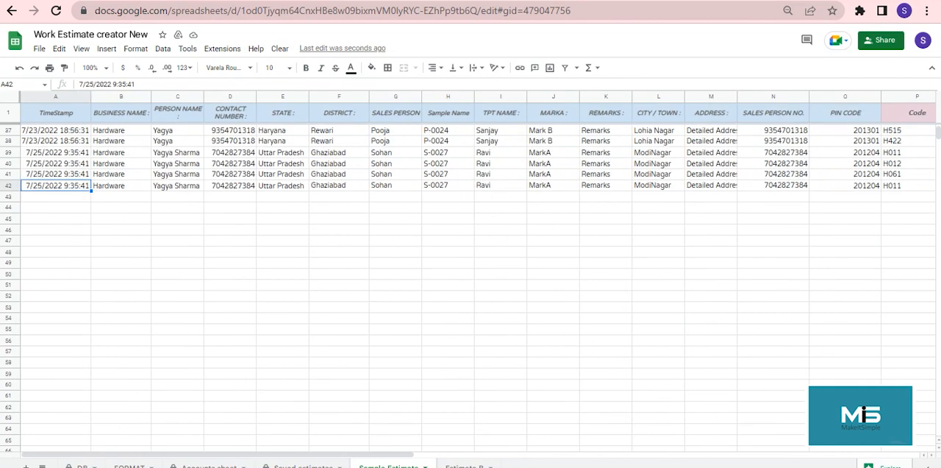
# Step: Load the saved sample S-0027 into the Estimate B form through Sample ReCall
pyautogui.click(465, 466)
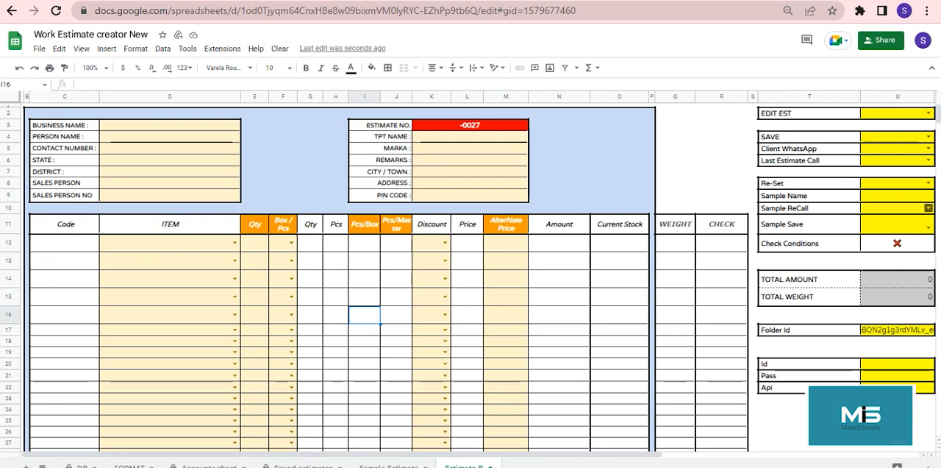
pyautogui.click(929, 208)
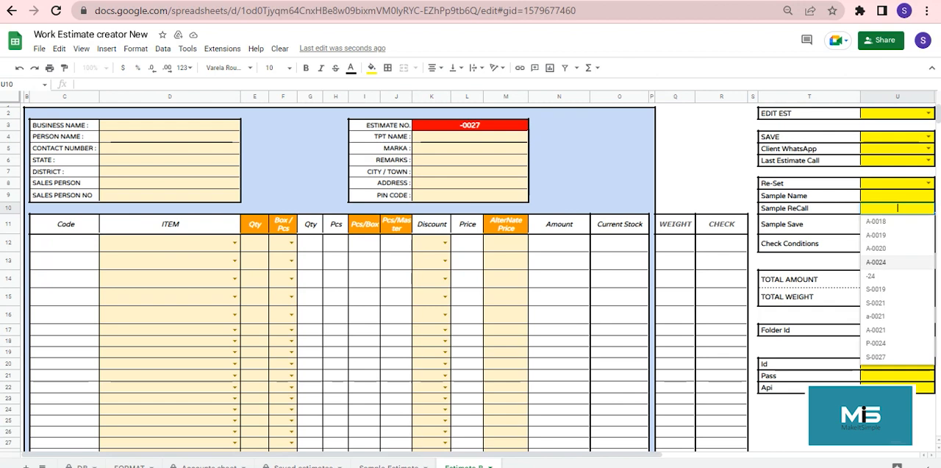
pyautogui.press('Down')
pyautogui.press('Down')
pyautogui.press('Down')
pyautogui.press('Down')
pyautogui.press('Down')
pyautogui.press('Down')
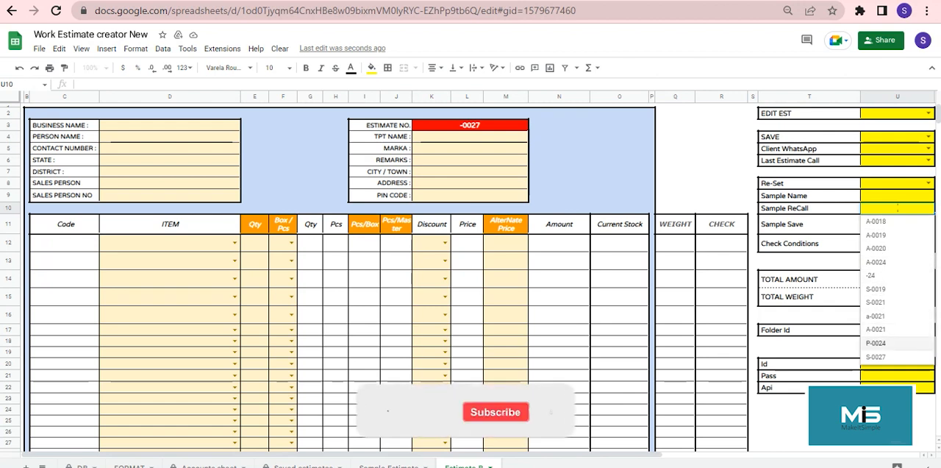
pyautogui.press('Up')
pyautogui.press('Up')
pyautogui.press('Up')
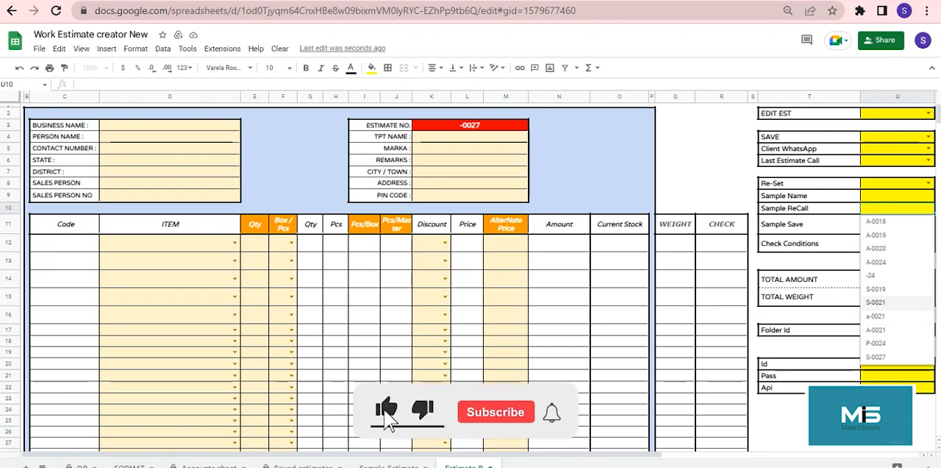
pyautogui.press('Down')
pyautogui.press('Down')
pyautogui.press('Down')
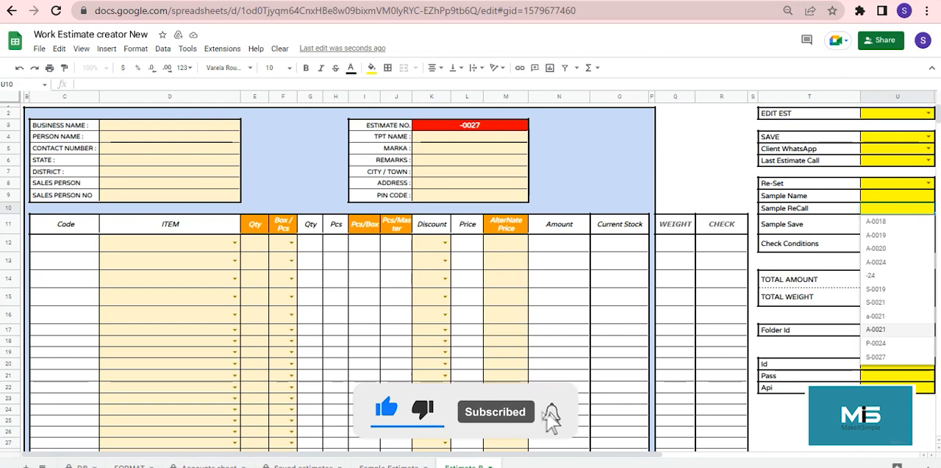
pyautogui.press('Down')
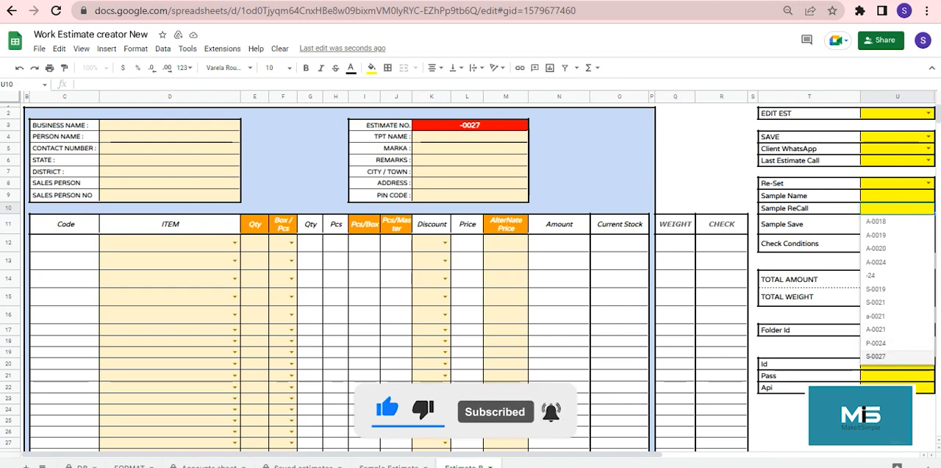
pyautogui.press('Return')
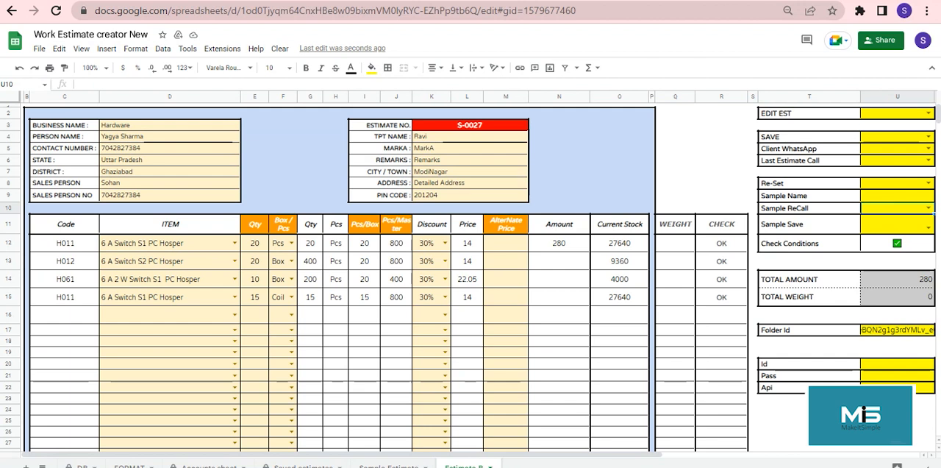
pyautogui.click(559, 353)
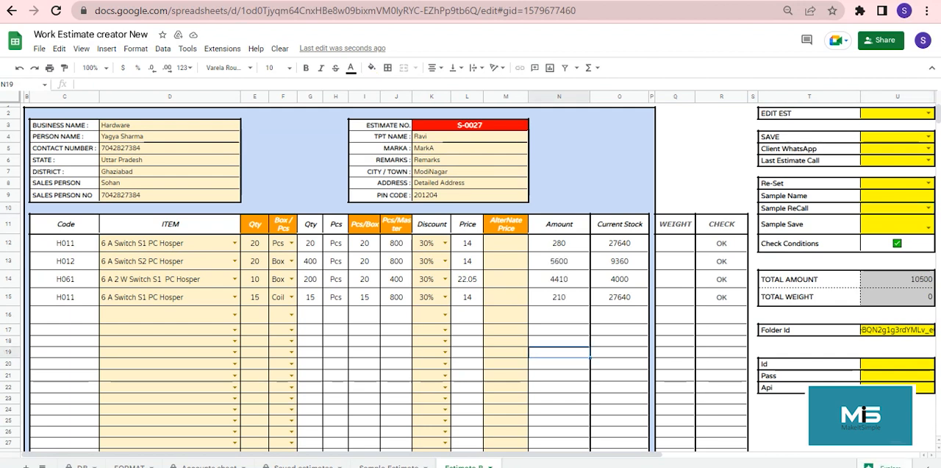
# Step: Clear the Estimate B form and set Re-Set to YES to rebuild the sheet
pyautogui.click(280, 49)
pyautogui.click(282, 69)
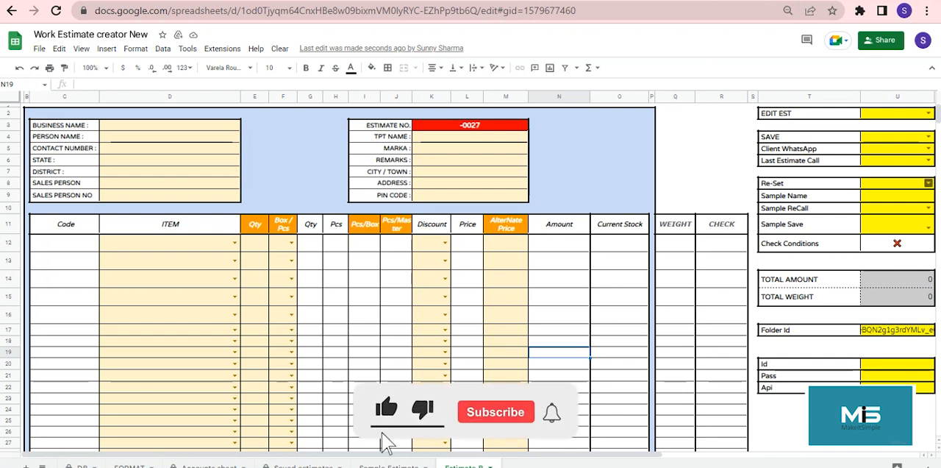
pyautogui.click(929, 183)
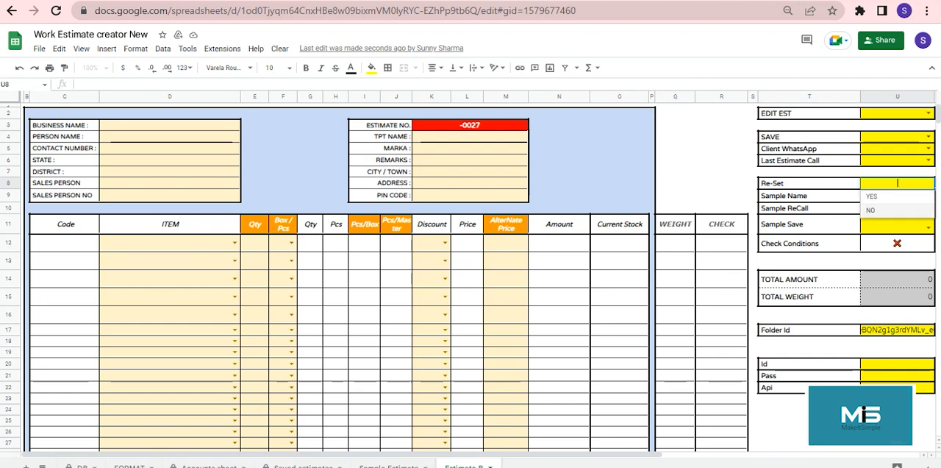
pyautogui.click(873, 196)
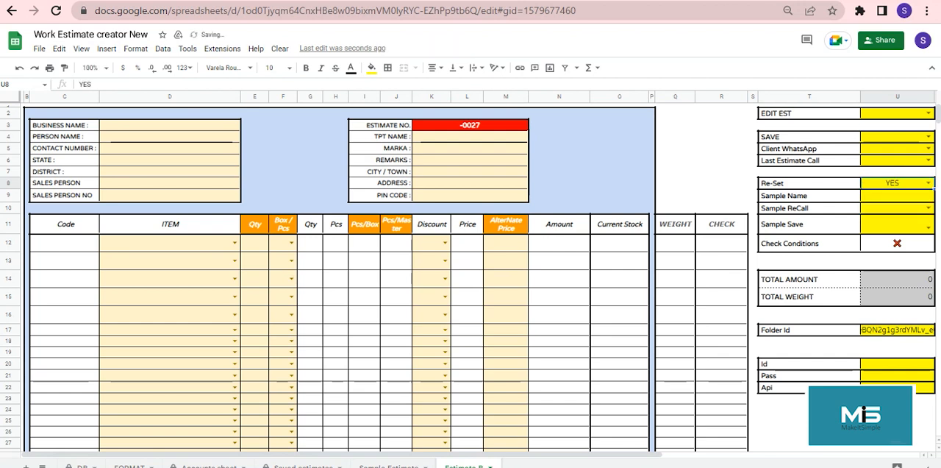
pyautogui.click(336, 261)
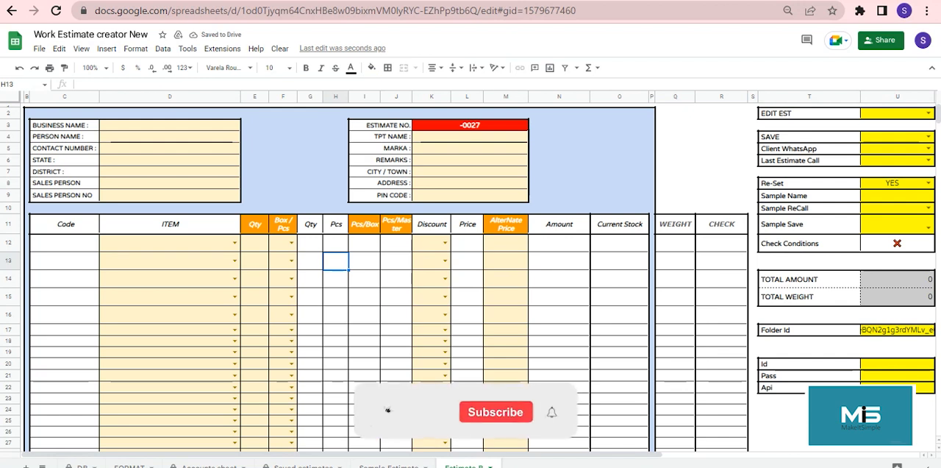
pyautogui.hscroll(1, 478, 279)
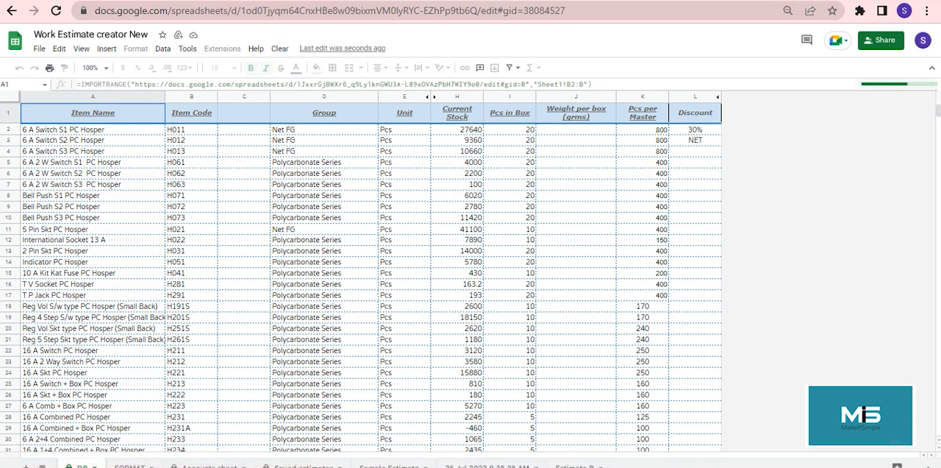
# Step: Compare the new Estimate B sheet with the sheet named 25 Jul 2022 9 38 28 AM
pyautogui.moveTo(498, 466); pyautogui.dragTo(498, 467)
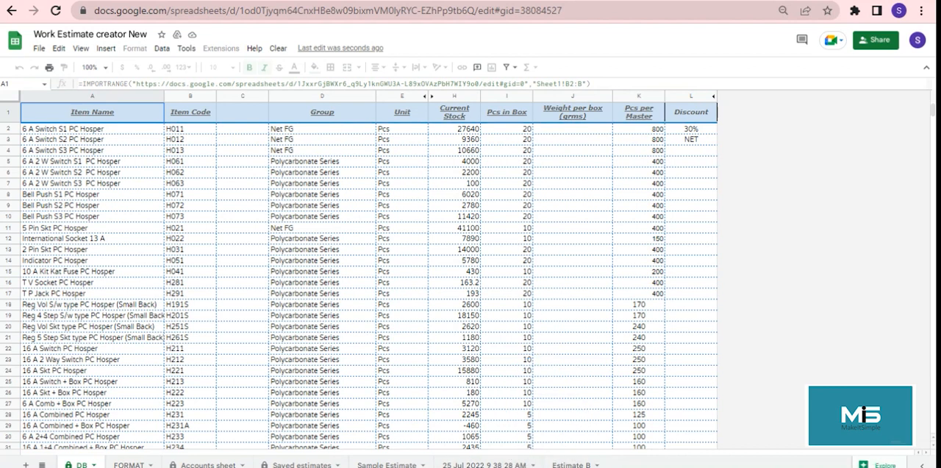
pyautogui.click(571, 464)
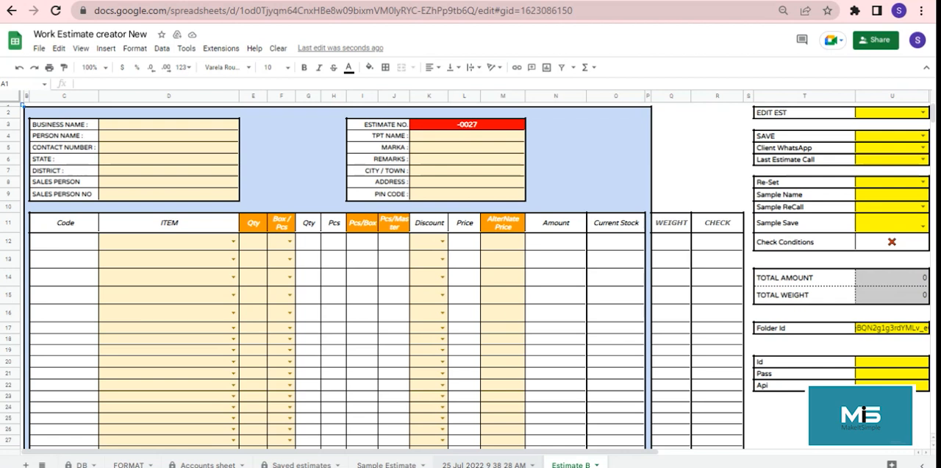
pyautogui.click(484, 464)
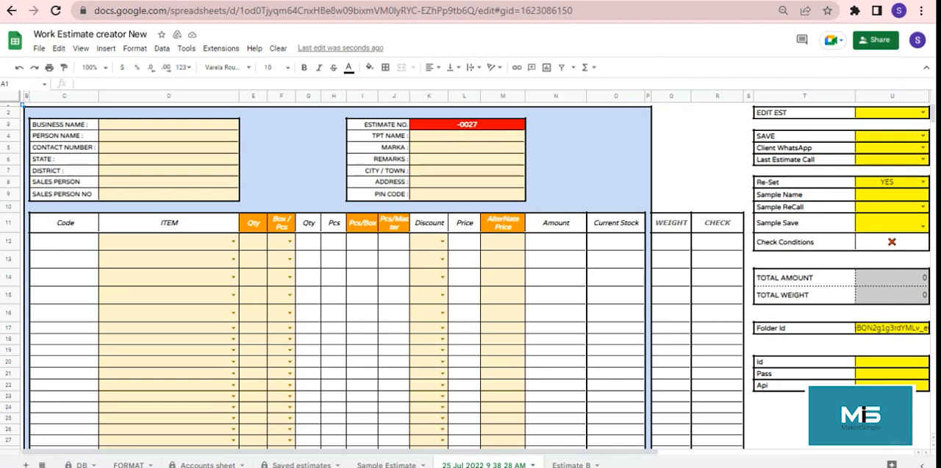
pyautogui.click(571, 464)
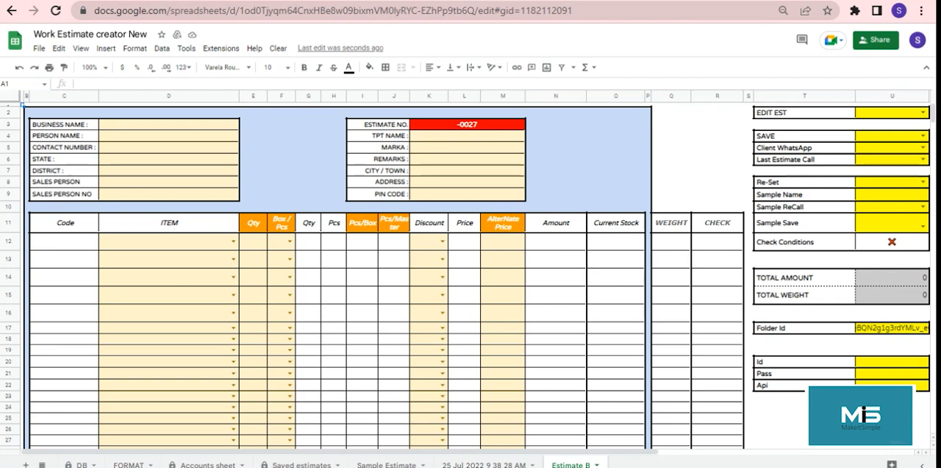
# Step: Delete the old form sheet named 25 Jul 2022 9 38 28 AM
pyautogui.click(501, 464)
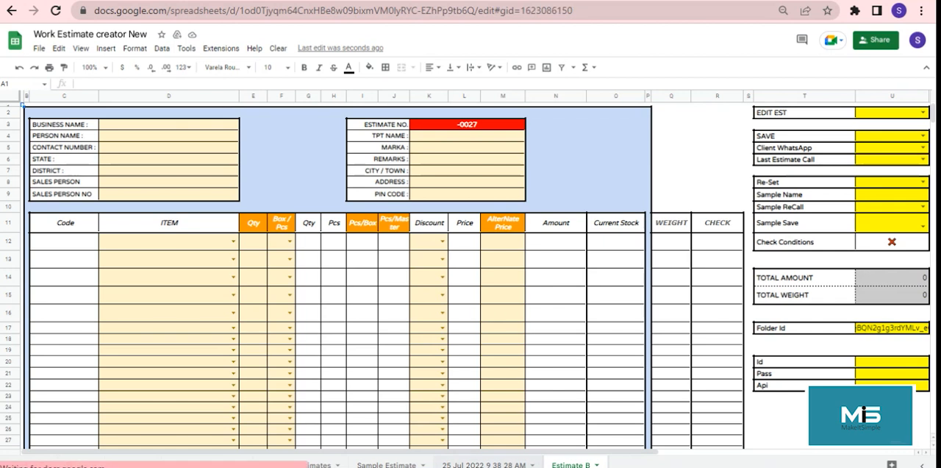
pyautogui.rightClick(494, 464)
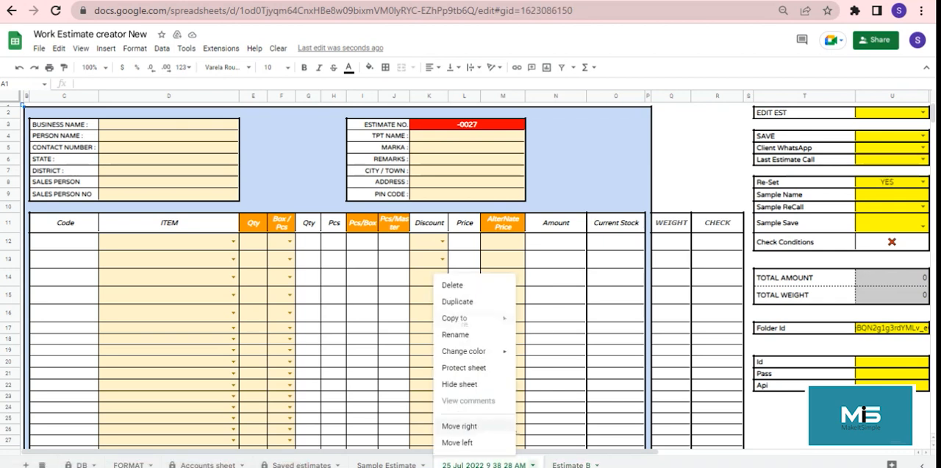
pyautogui.click(461, 285)
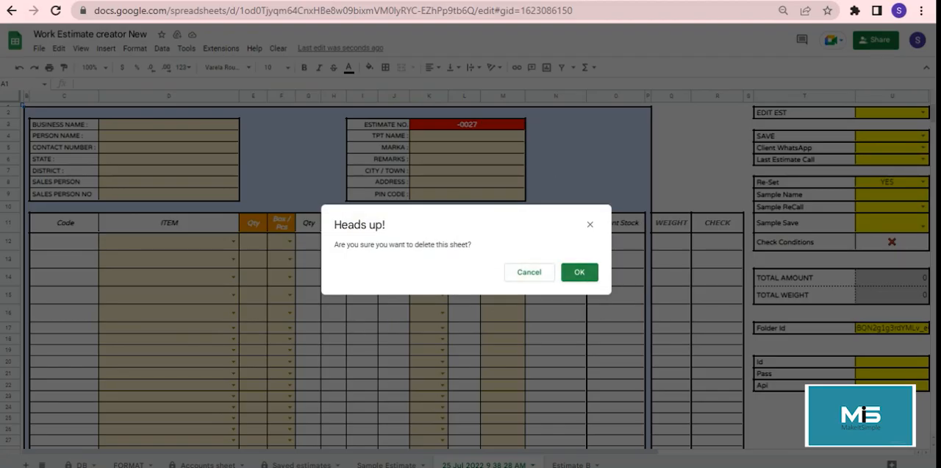
pyautogui.press('Return')
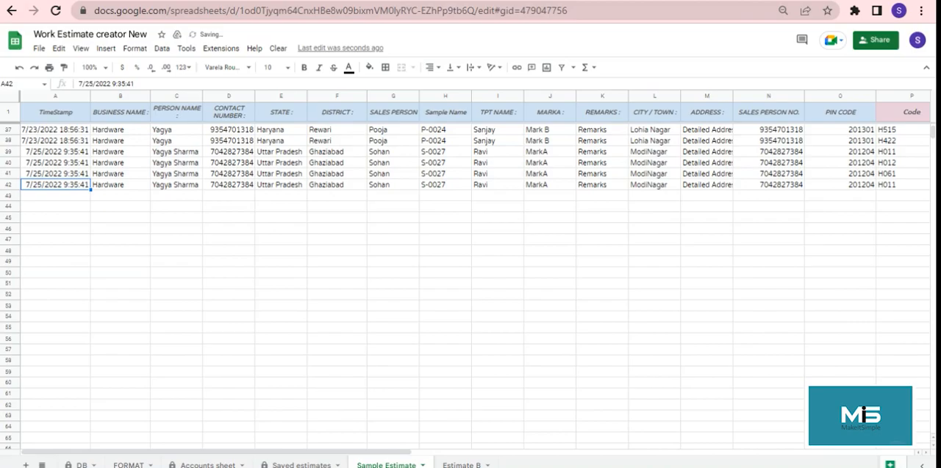